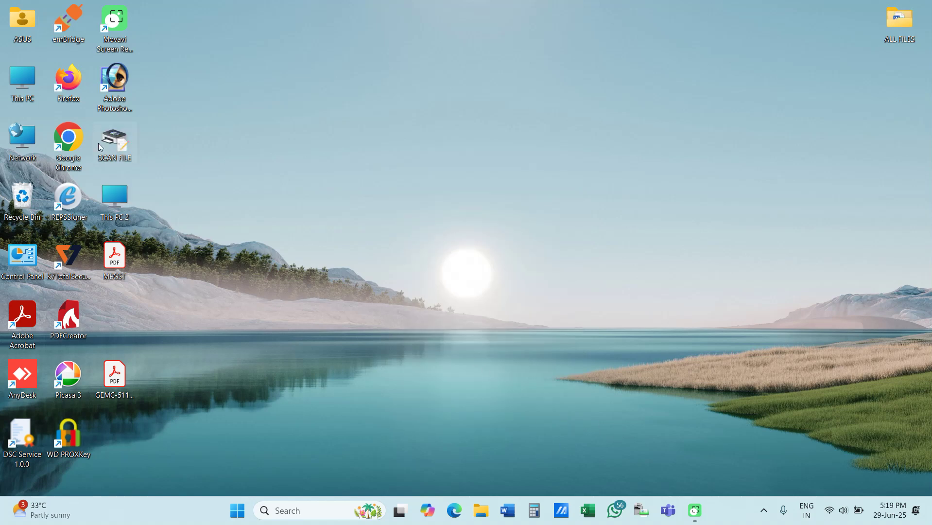
Step: Launch Google Chrome from the desktop to a New Tab page
double_click(80, 141)
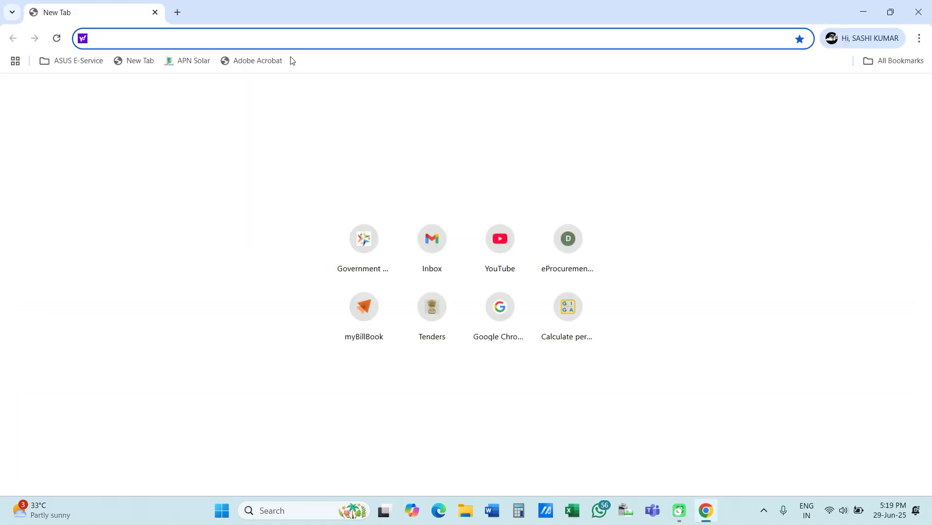
Step: Go to the myBillBook dashboard and download Sales Invoice #231 as a PDF
text(myt)
key(BackSpace)
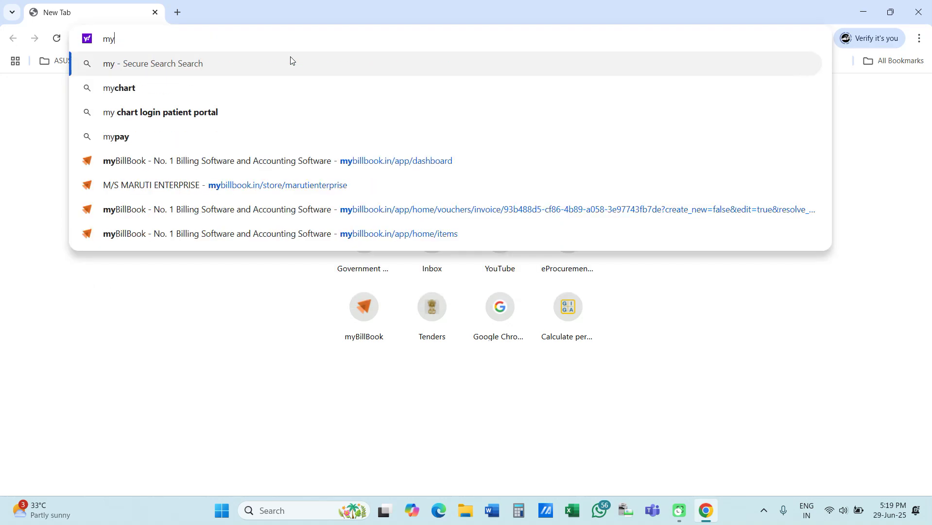
text(bi)
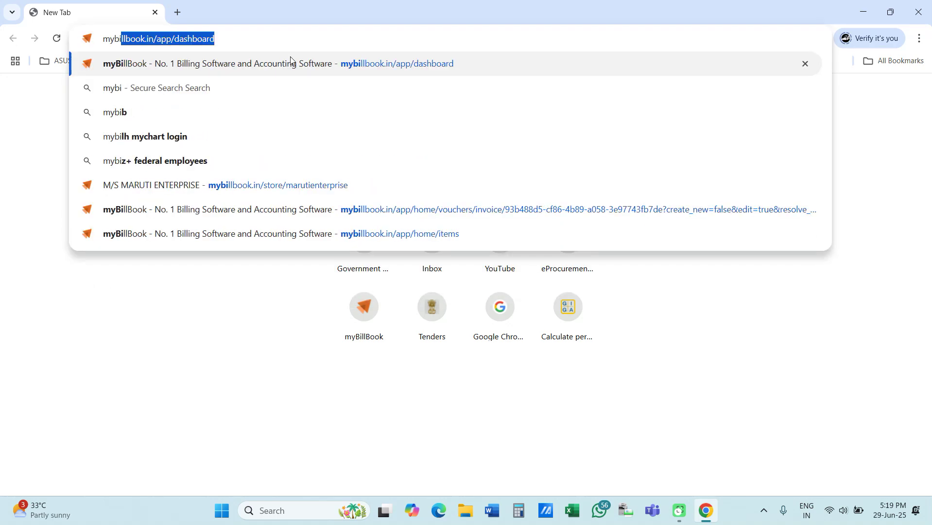
key(Return)
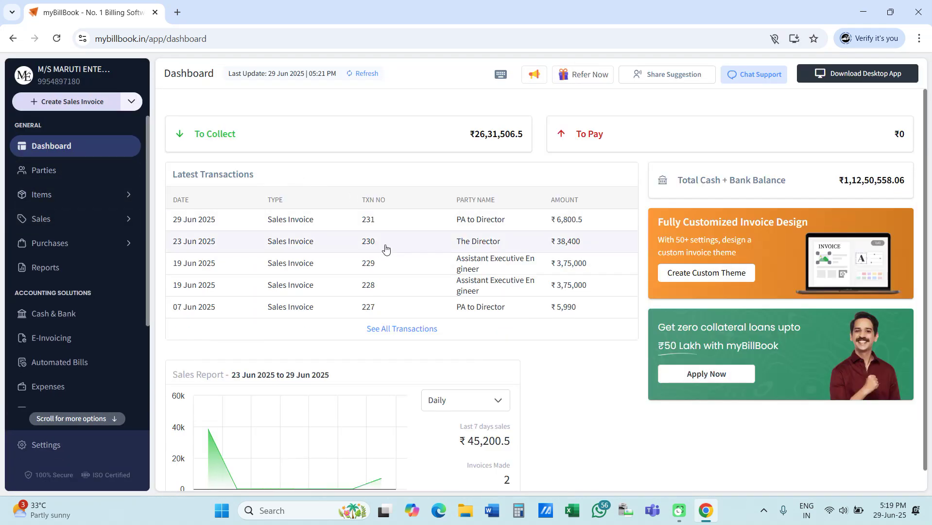
click(403, 222)
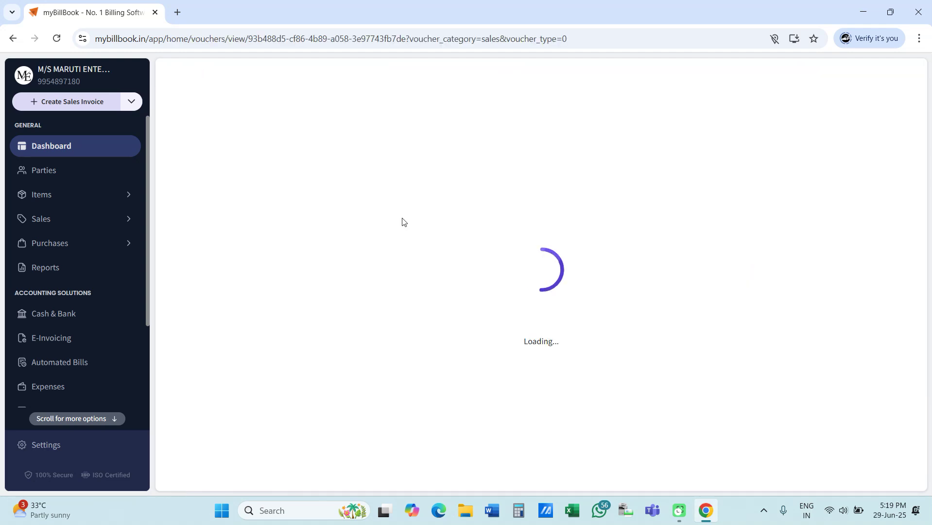
scroll(520, 288, down, 7)
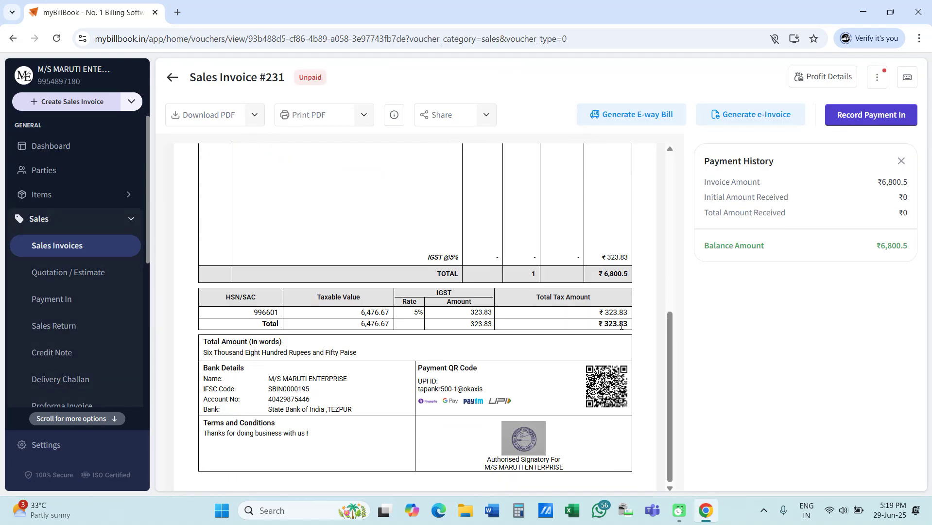
click(212, 116)
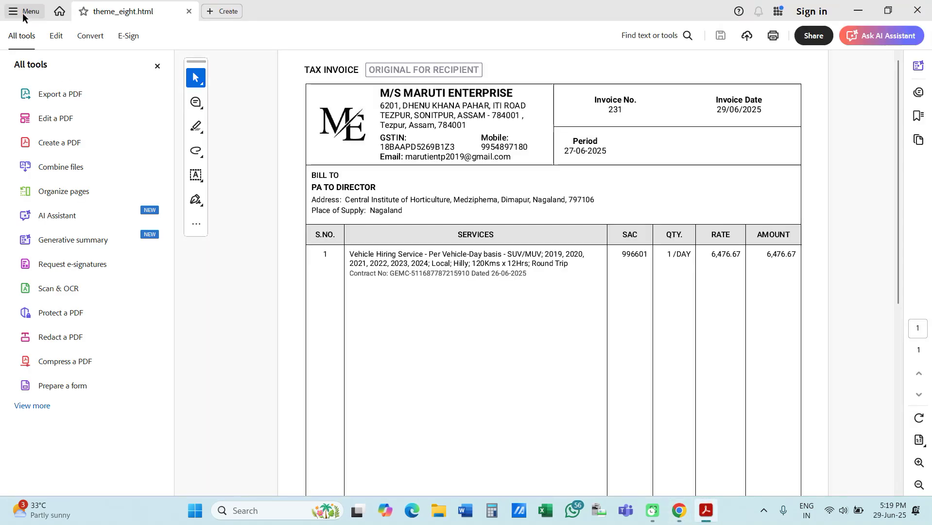
Step: Save the invoice PDF to the Desktop as MEINVOICE231 and close Acrobat
click(23, 12)
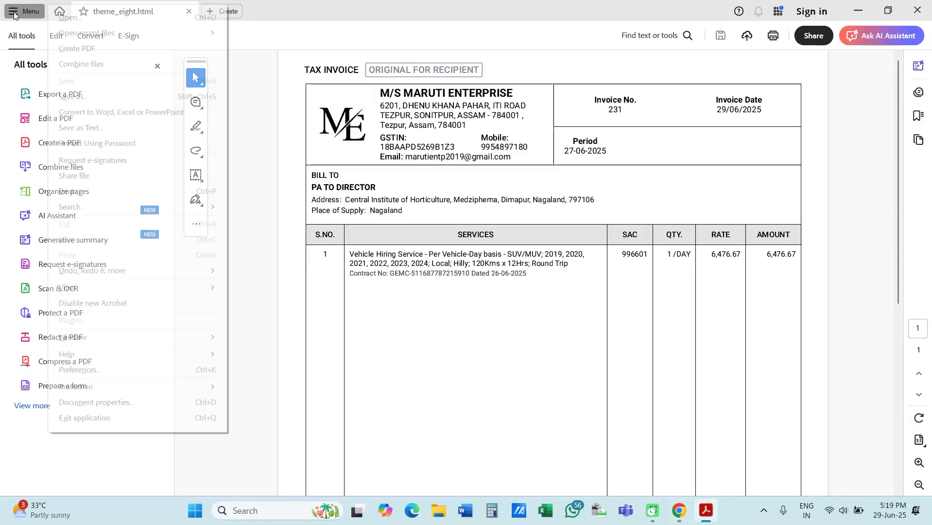
click(101, 97)
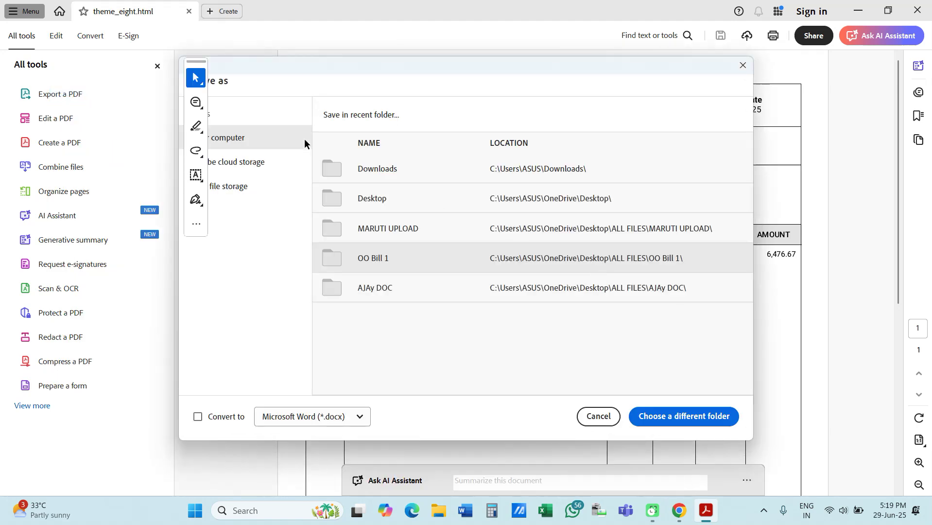
click(703, 420)
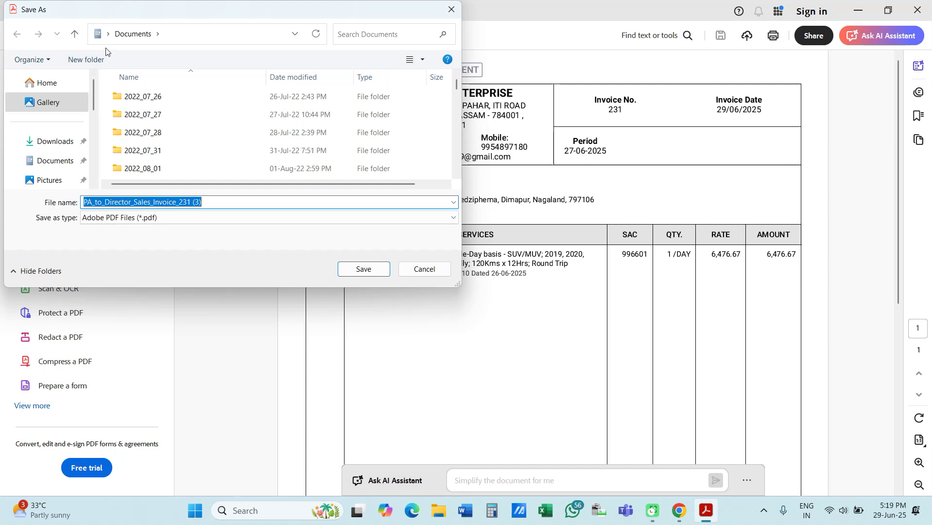
click(112, 41)
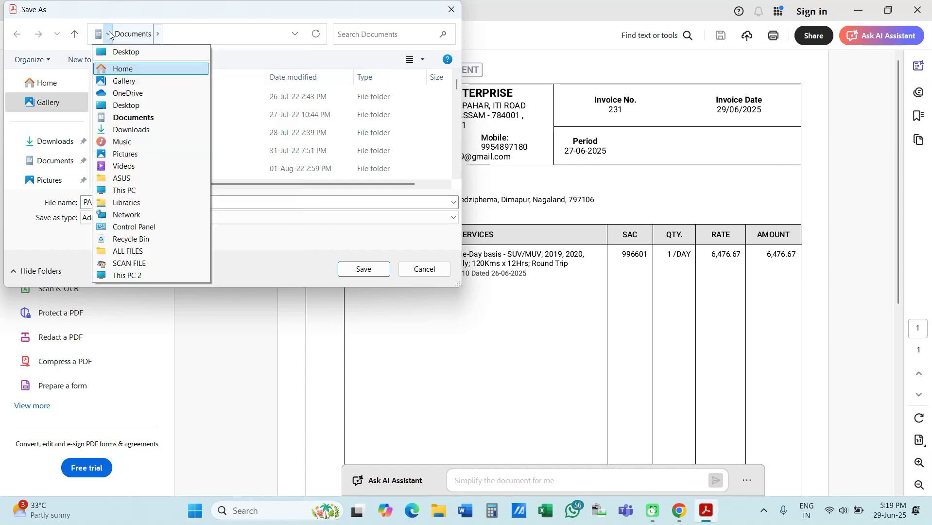
click(125, 52)
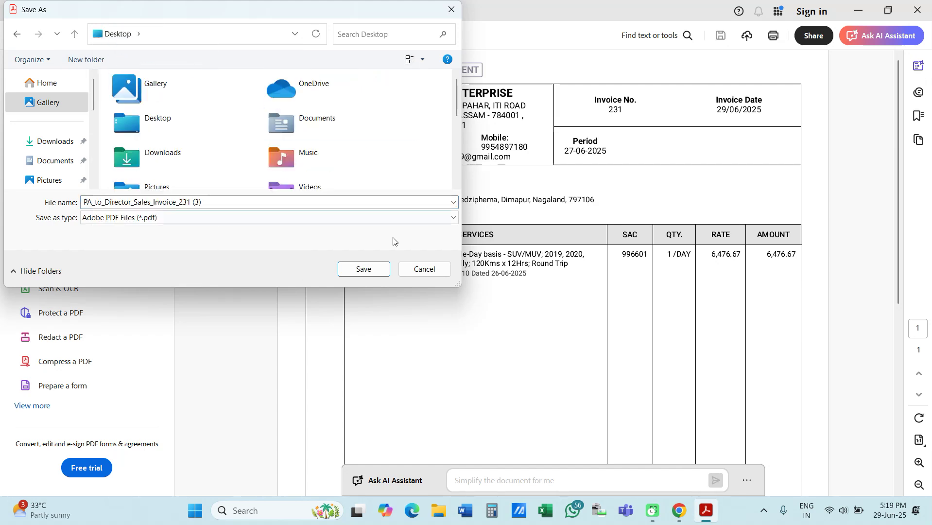
click(236, 205)
text(ME)
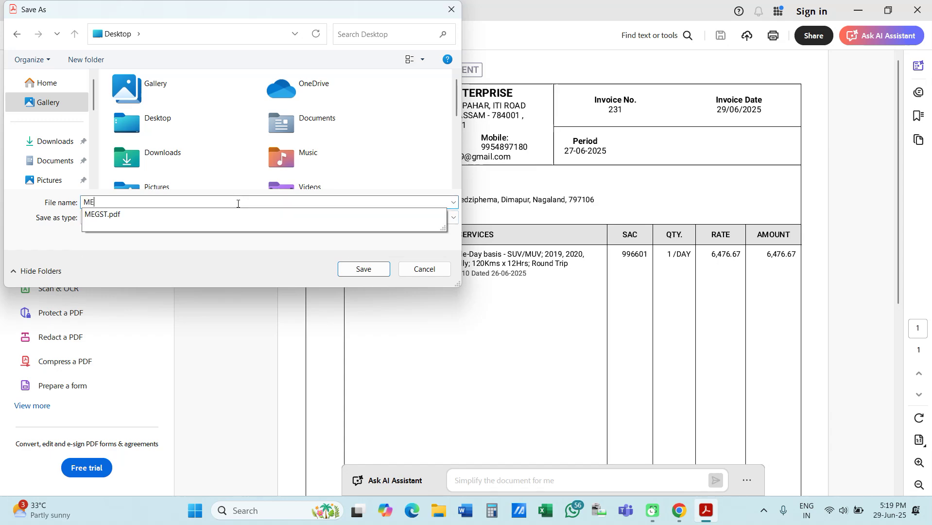
text(INVOICE231)
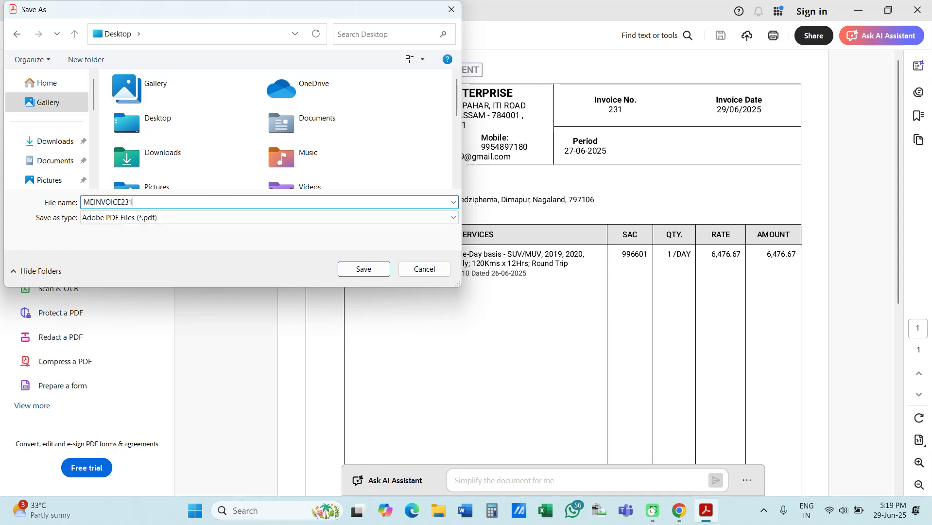
key(Return)
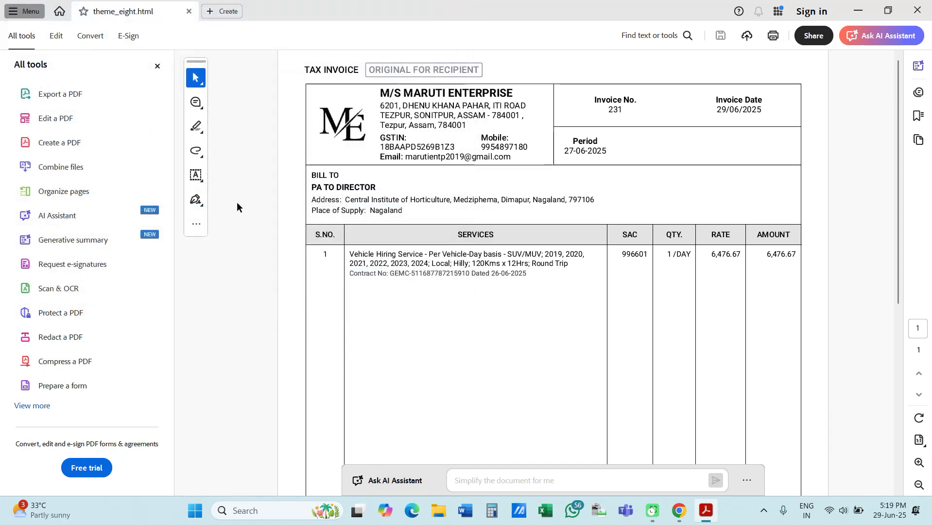
click(917, 9)
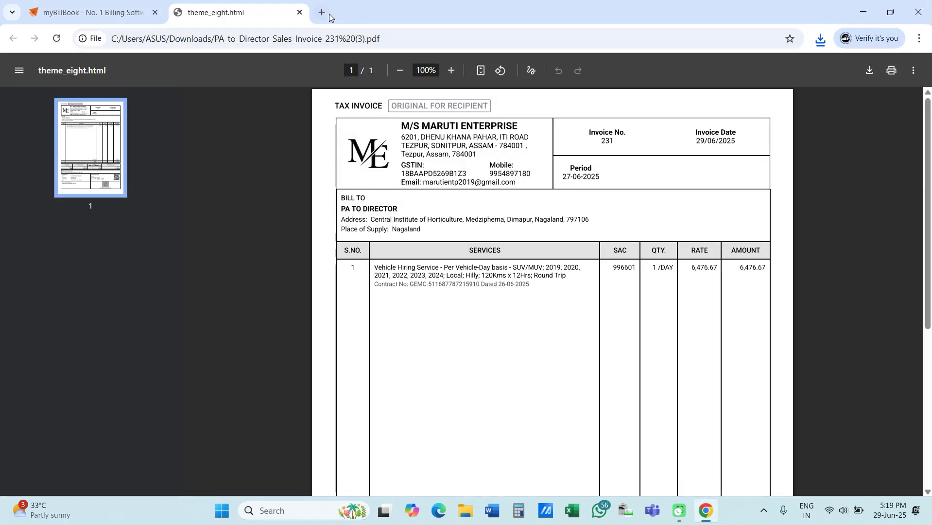
Step: Open the GeM website in a new tab and go to its login page
click(322, 12)
text(ge)
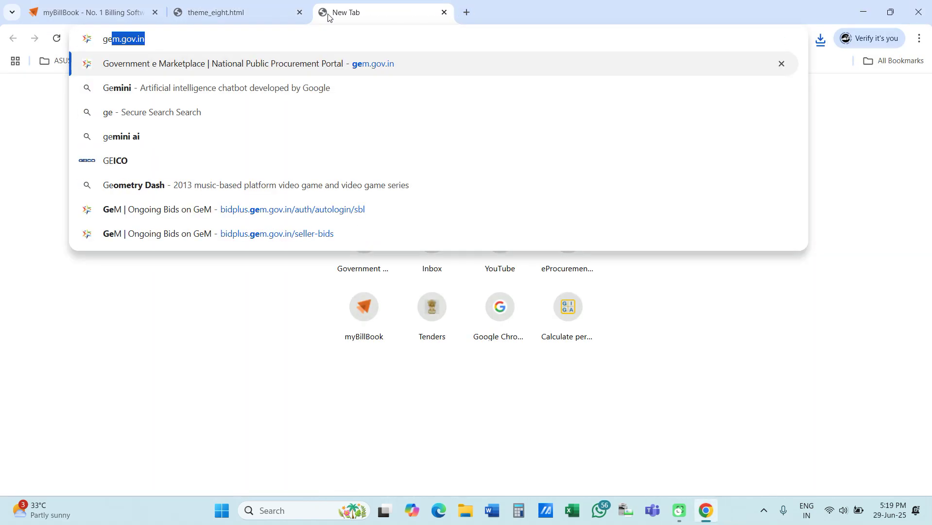
key(Return)
click(859, 104)
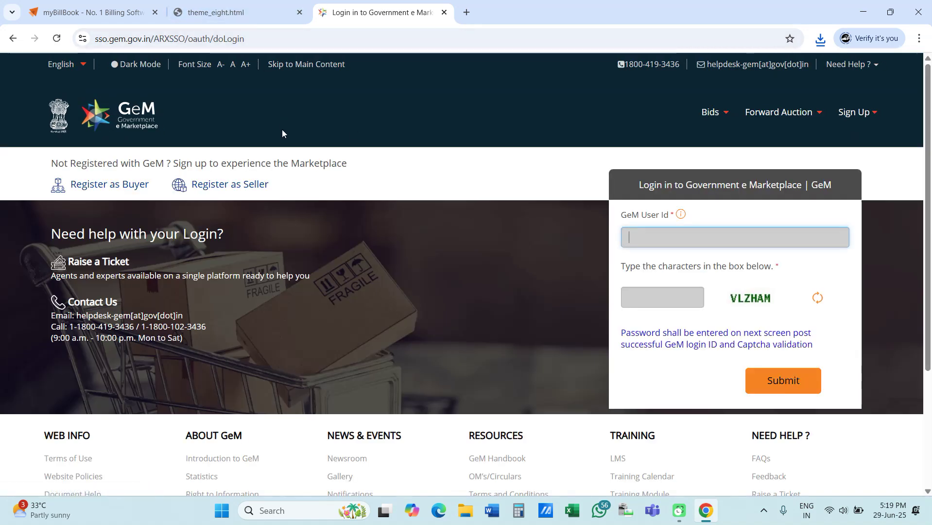
Step: Sign in with the seller user ID, captcha and password, then close the invoice tab
text(marutientp2019)
key(Tab)
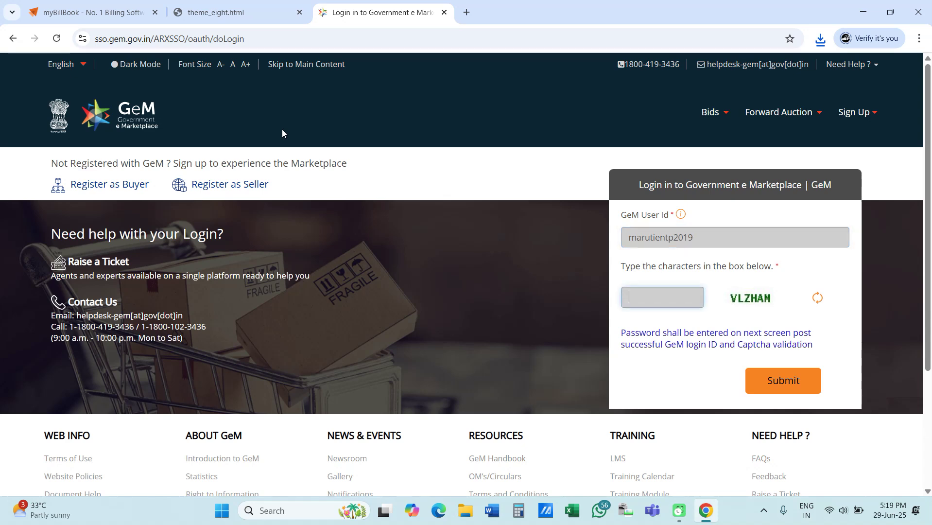
text(VLZHAM)
key(Return)
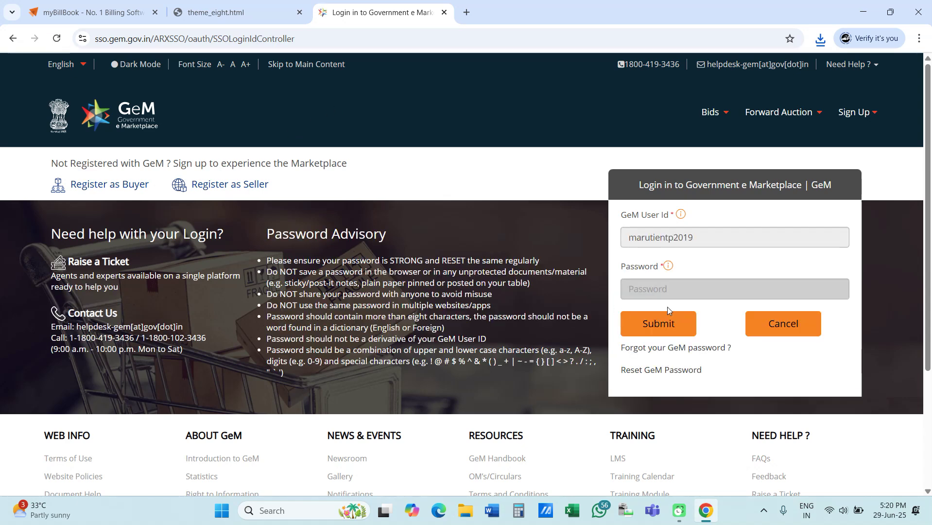
click(676, 292)
text(*****)
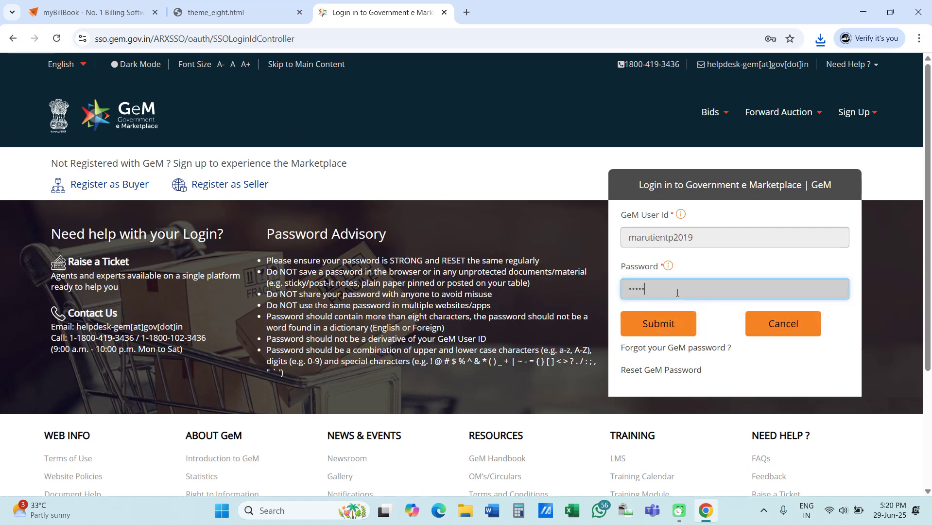
text(**************)
key(Return)
click(299, 13)
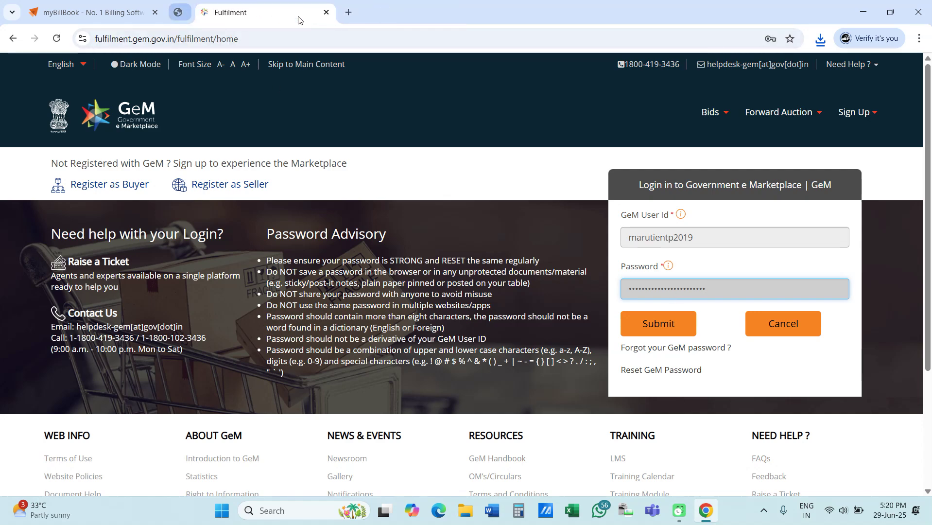
Step: Dismiss the TAN and bank prompts and list only services orders
click(548, 244)
click(598, 174)
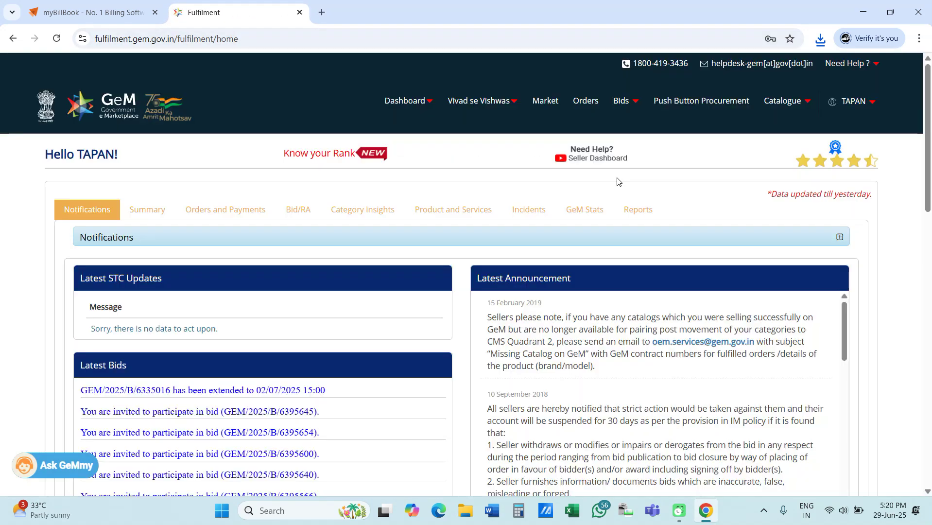
click(592, 103)
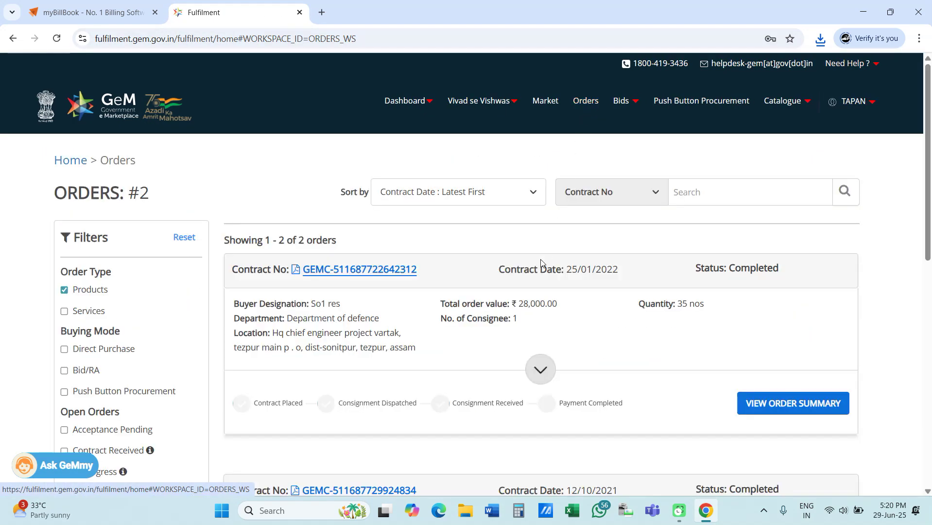
click(89, 310)
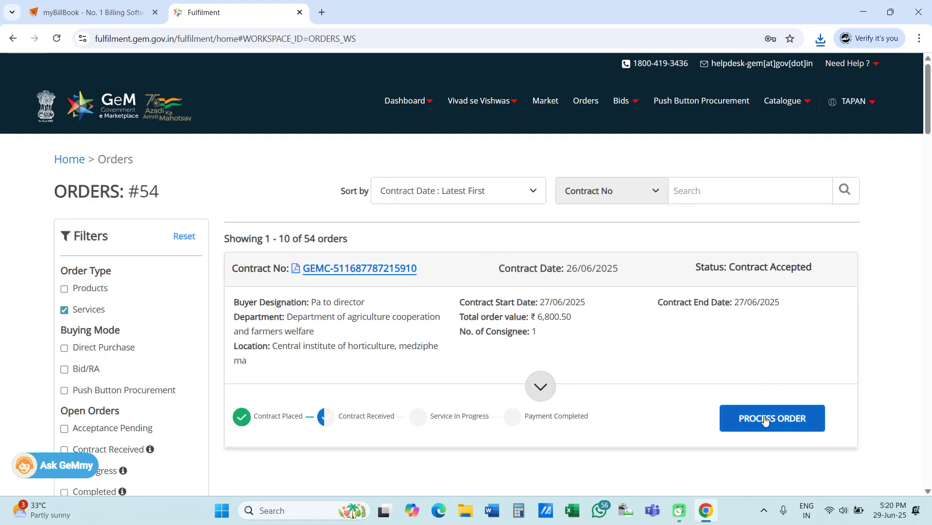
Step: Process the contract-accepted vehicle hiring order and start generating its invoice
click(765, 417)
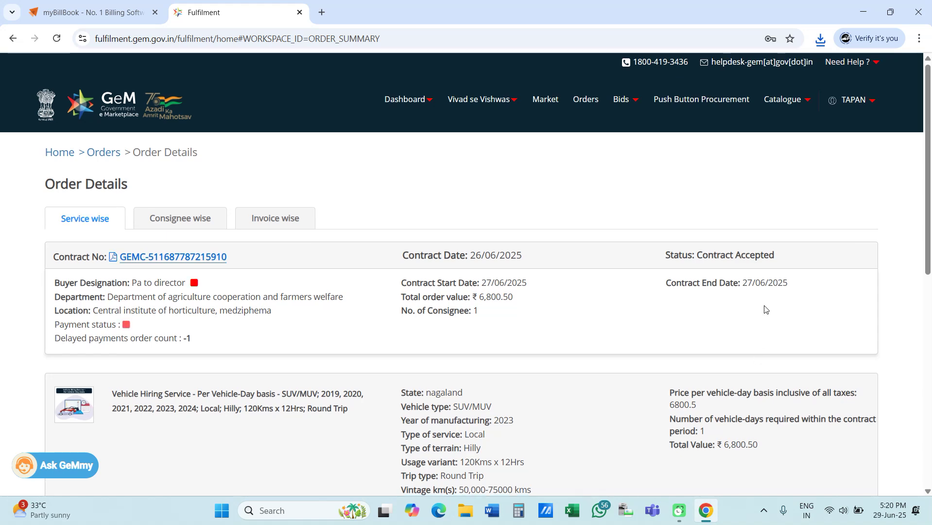
scroll(763, 309, down, 5)
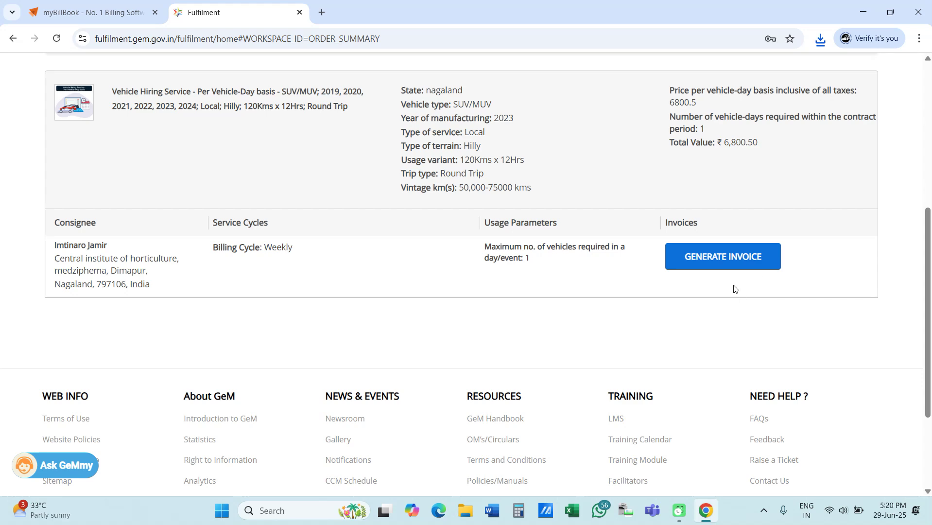
click(731, 259)
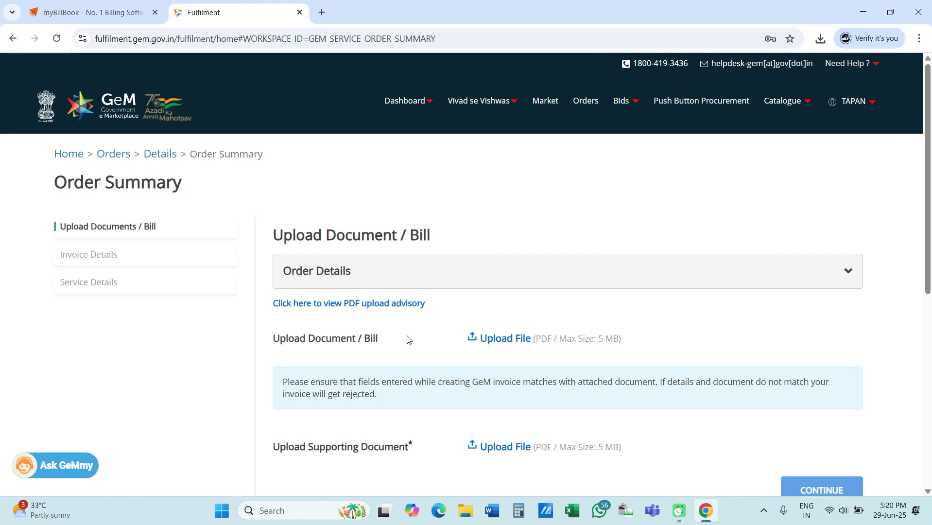
Step: Upload MEINVOICE231.pdf as the bill
click(505, 338)
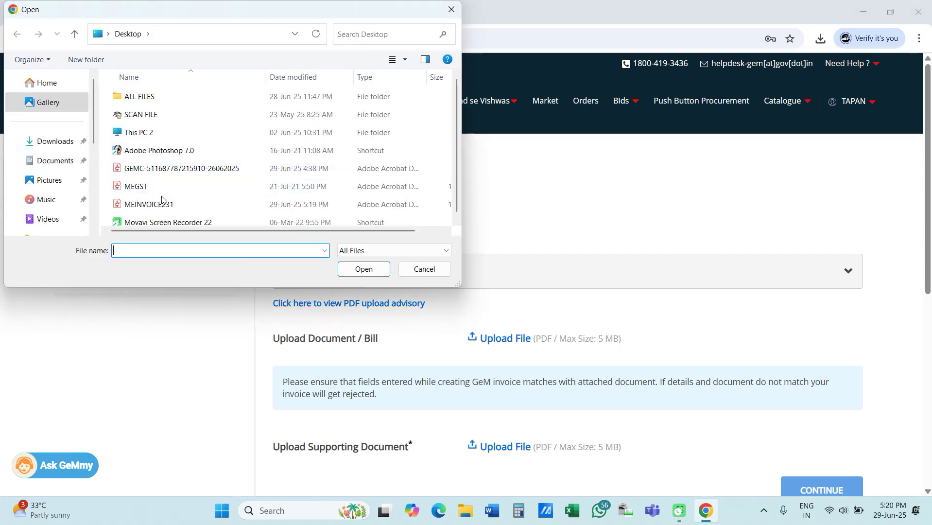
click(158, 208)
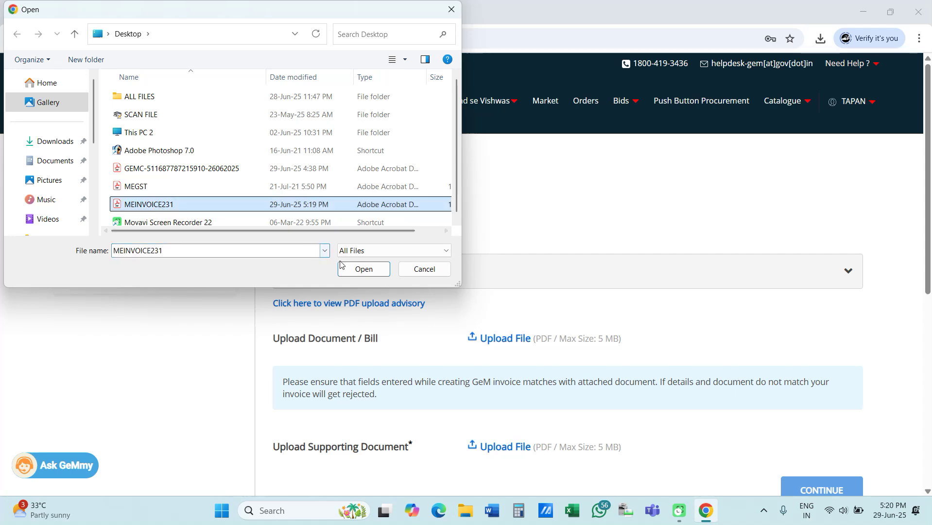
click(352, 273)
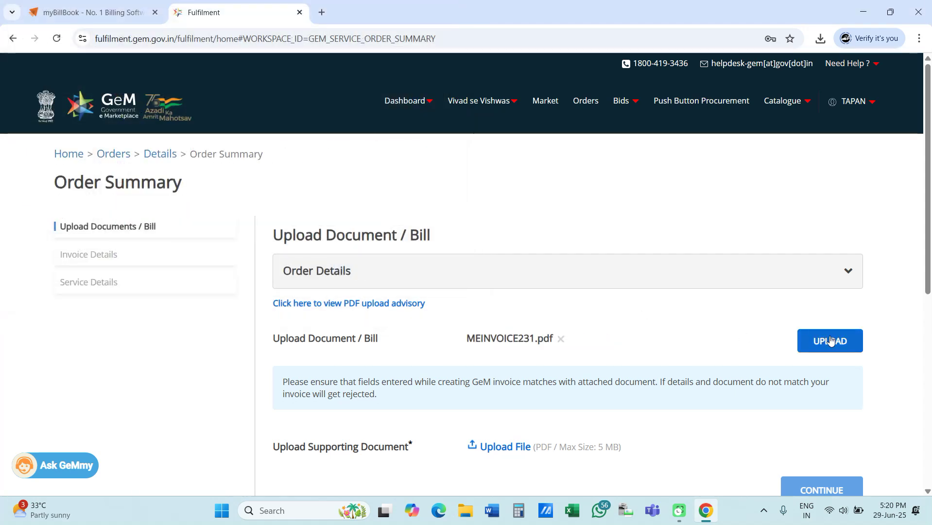
click(829, 335)
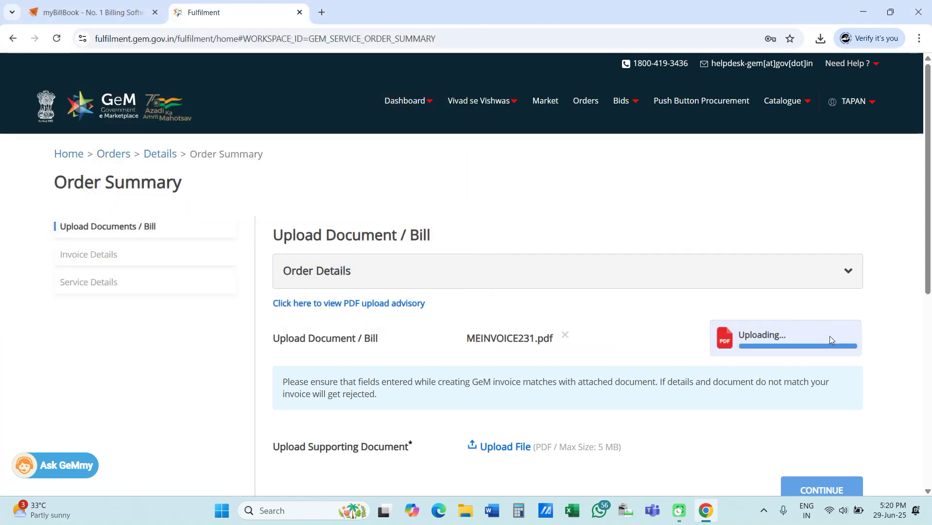
Step: Upload MEGST.pdf as the supporting document and continue to Invoice Details
click(509, 447)
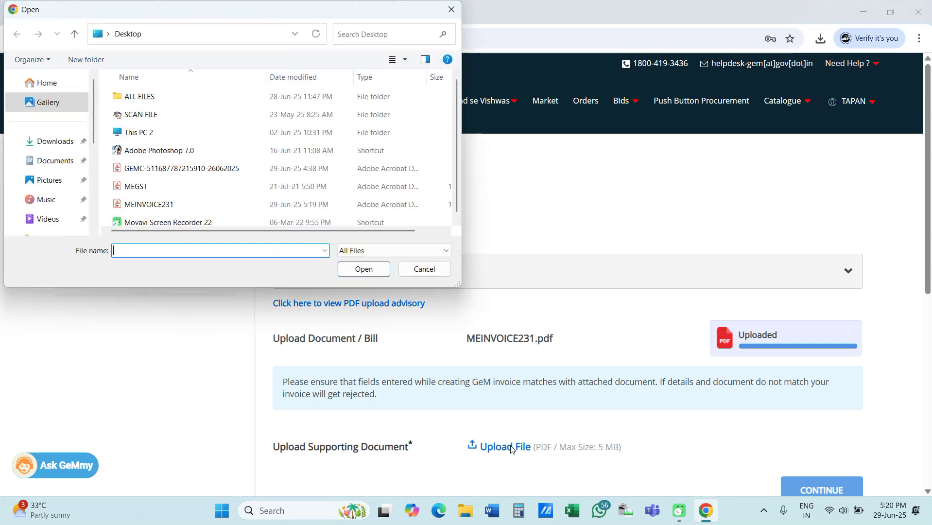
click(134, 187)
click(362, 269)
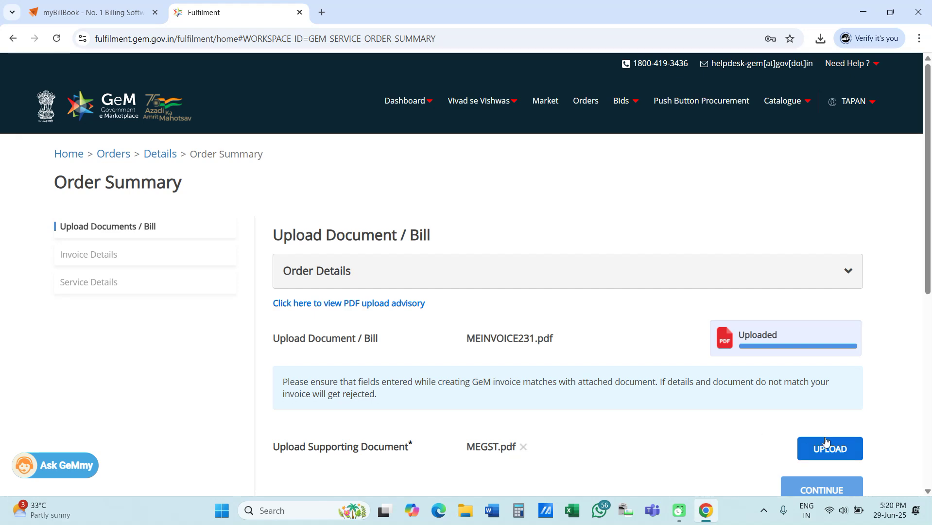
click(839, 450)
scroll(866, 423, down, 1)
scroll(866, 423, down, 3)
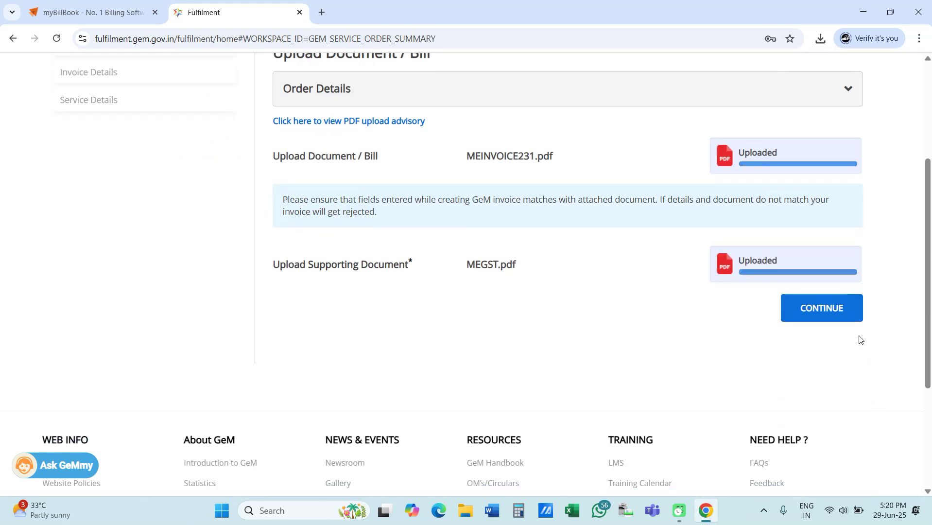
click(839, 312)
scroll(510, 327, down, 3)
scroll(510, 326, down, 1)
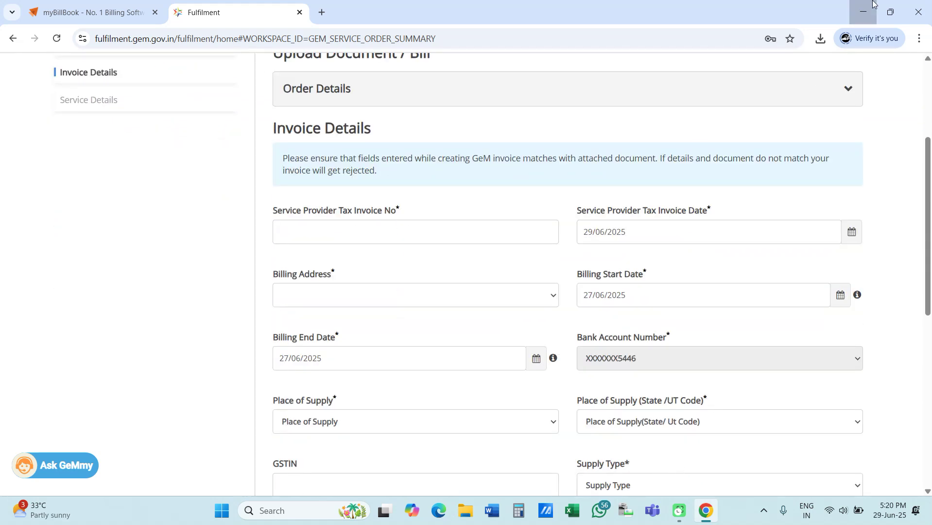
Step: Enter tax invoice number 231 and choose the Tezpur billing address
click(863, 12)
double_click(114, 318)
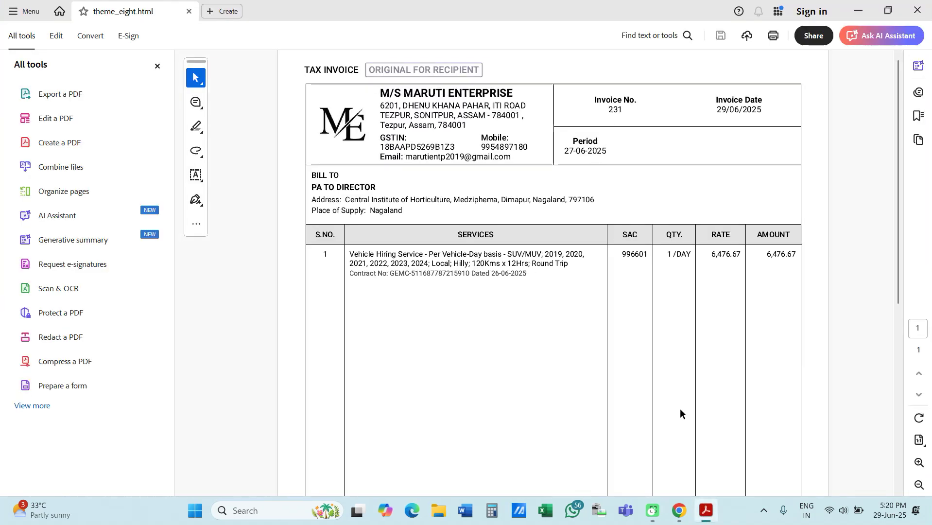
click(680, 510)
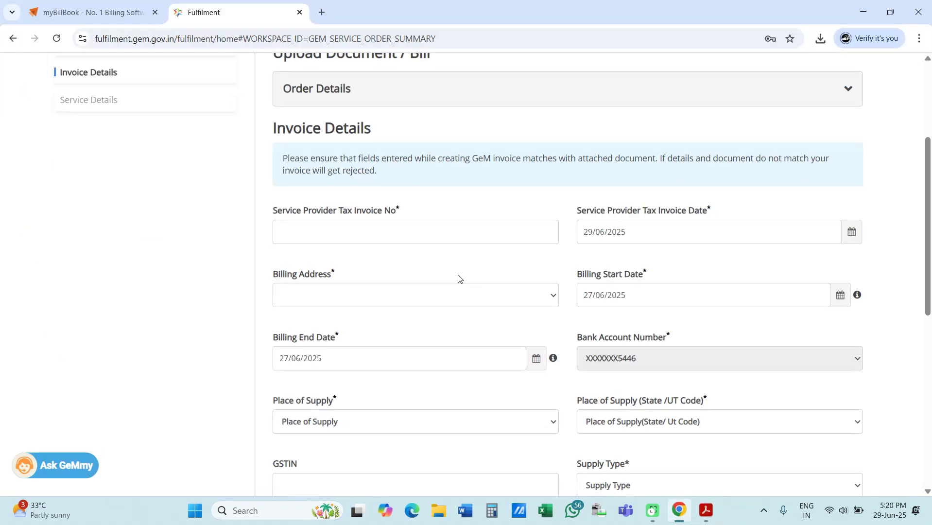
click(343, 229)
text(231)
click(365, 289)
click(351, 315)
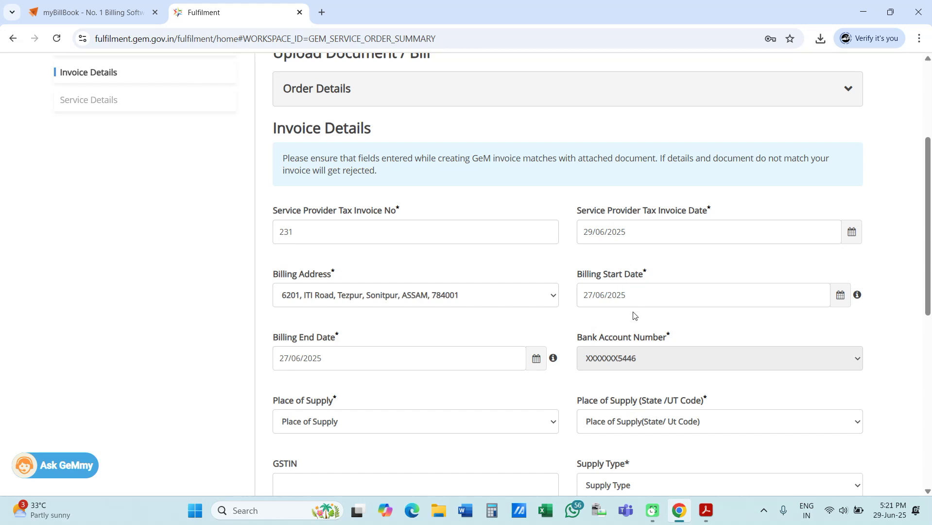
Step: Set the place of supply to Buyer Location
scroll(480, 385, down, 4)
click(376, 239)
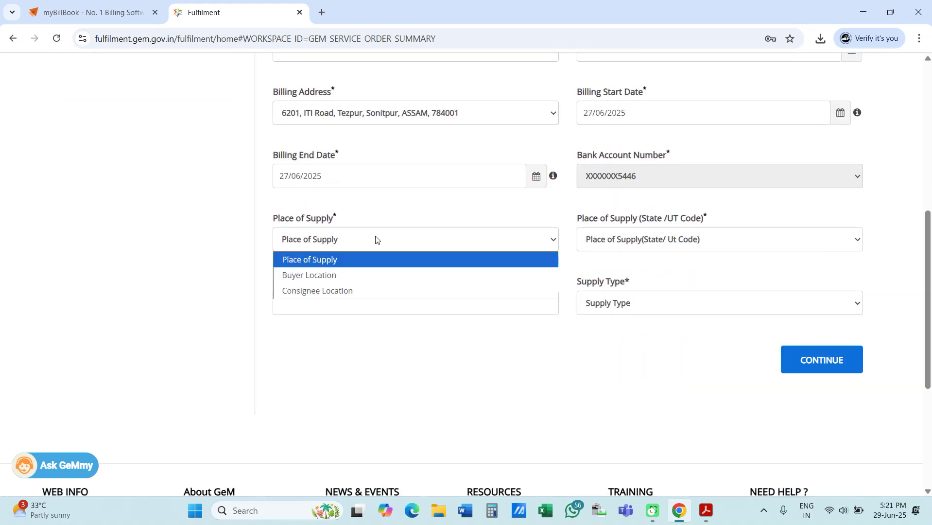
click(334, 274)
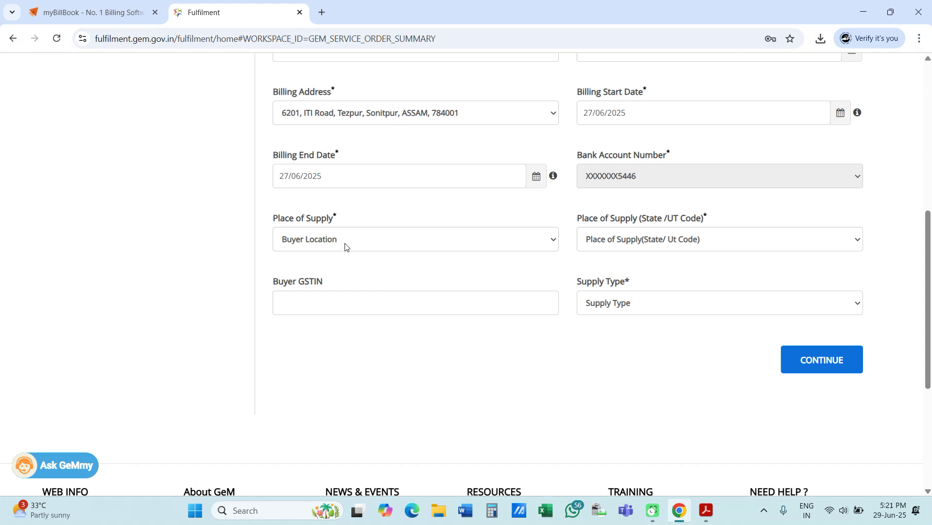
click(345, 247)
click(329, 291)
click(355, 238)
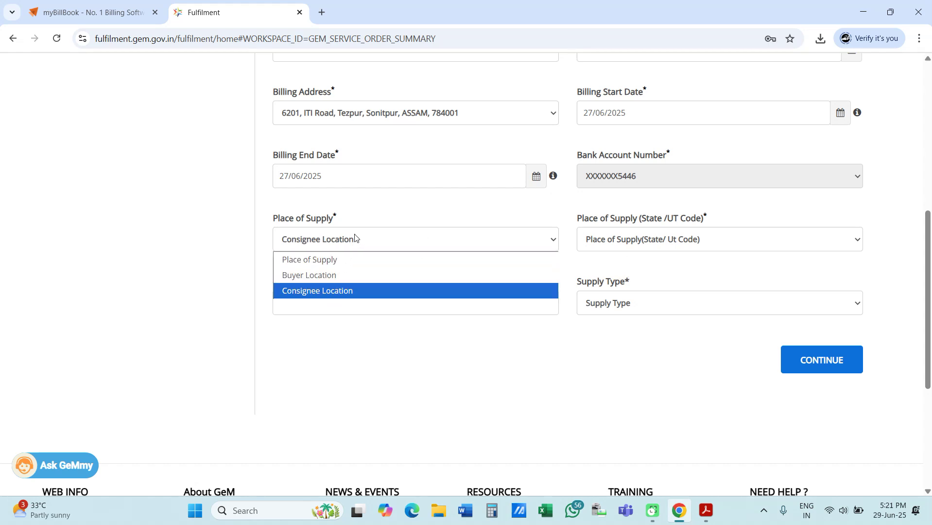
click(334, 276)
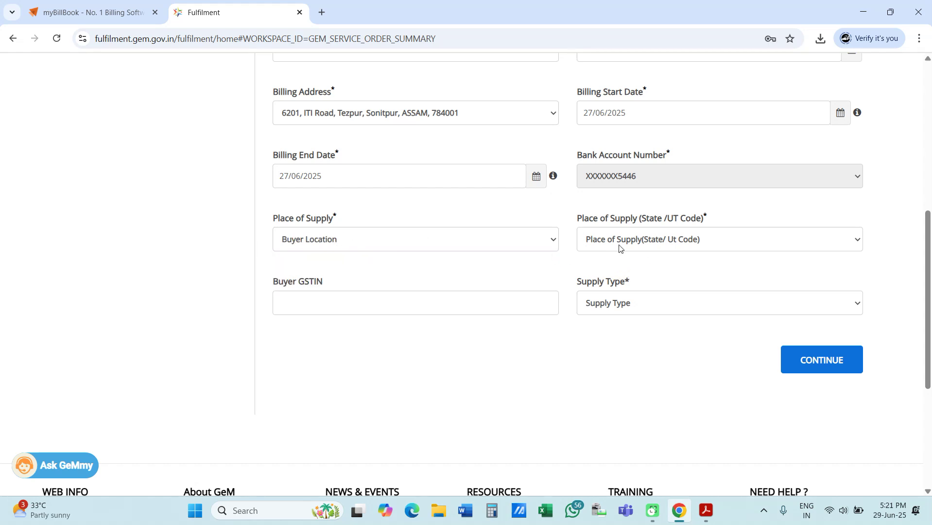
Step: Set the state to Nagaland / 13 and supply type to Inter-State, then continue
click(631, 239)
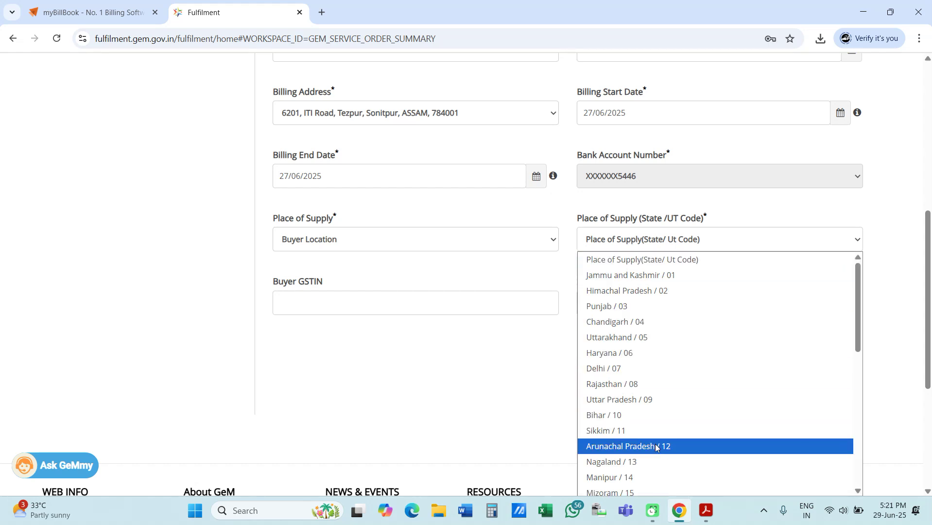
click(638, 461)
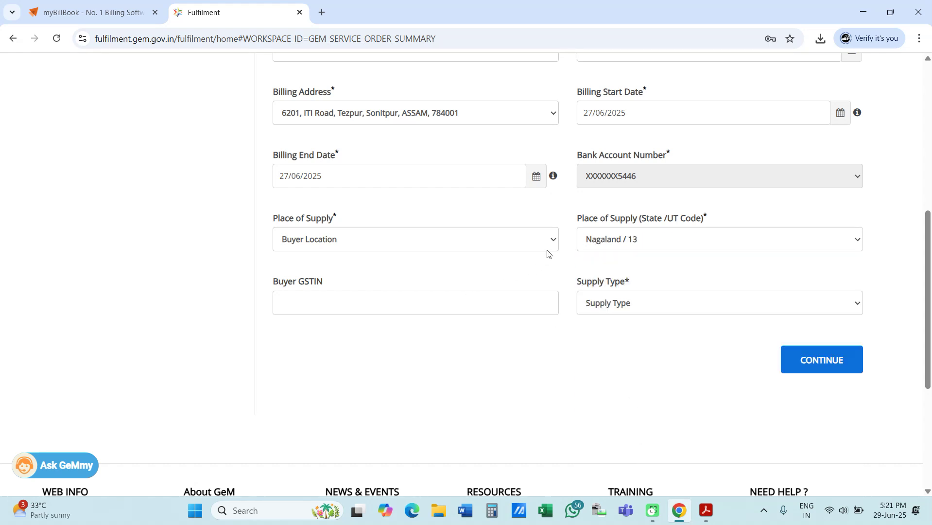
click(627, 302)
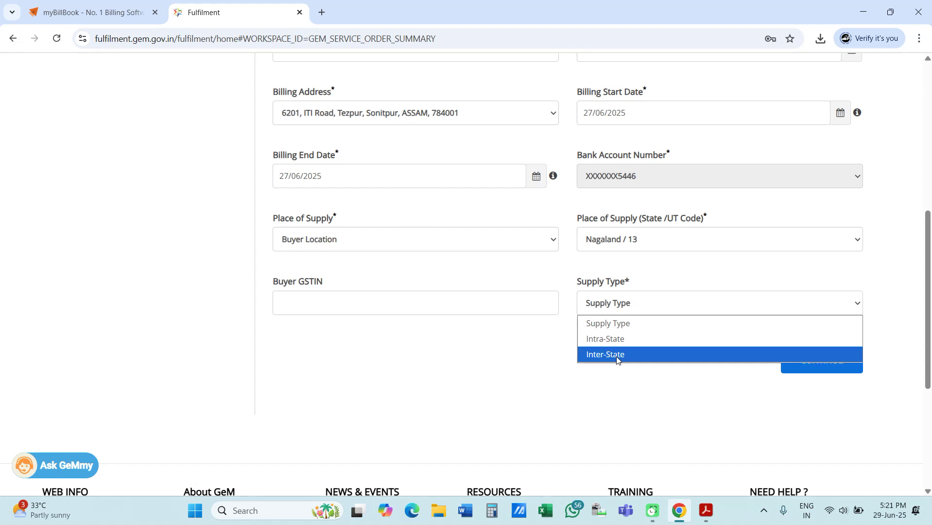
click(617, 354)
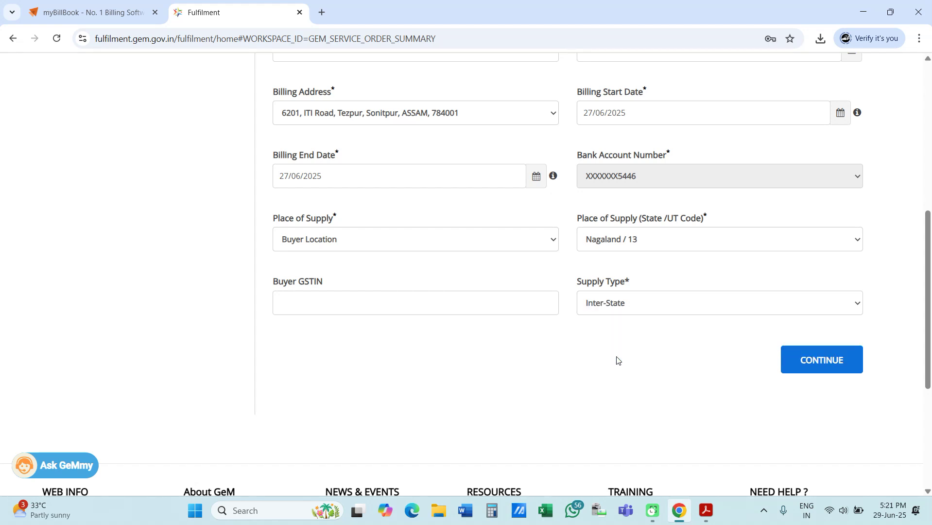
click(829, 366)
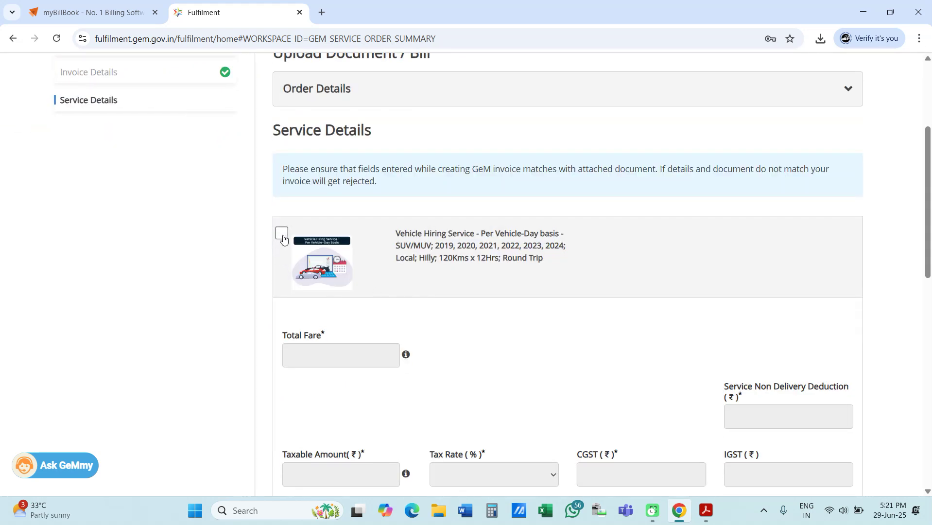
Step: Include the vehicle hiring service and copy the 6,476.67 taxable value from the invoice PDF
click(282, 232)
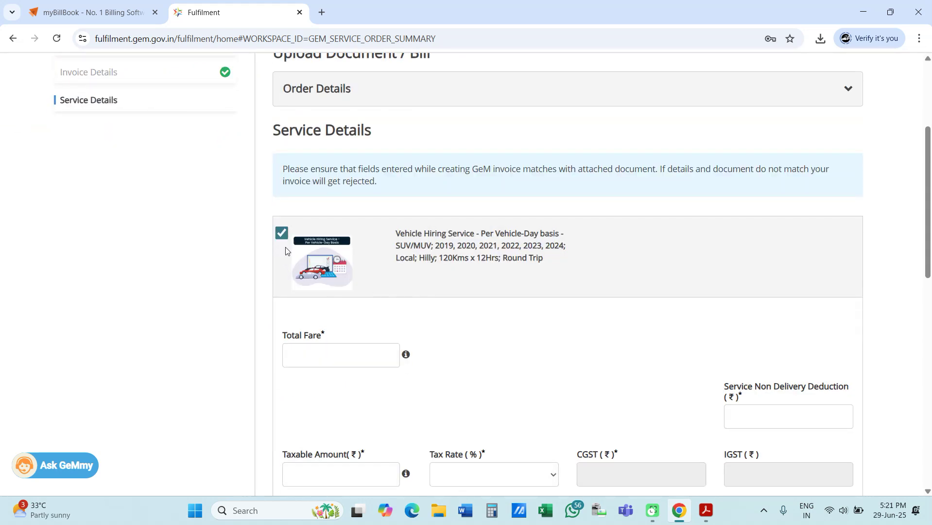
click(862, 11)
scroll(522, 357, down, 8)
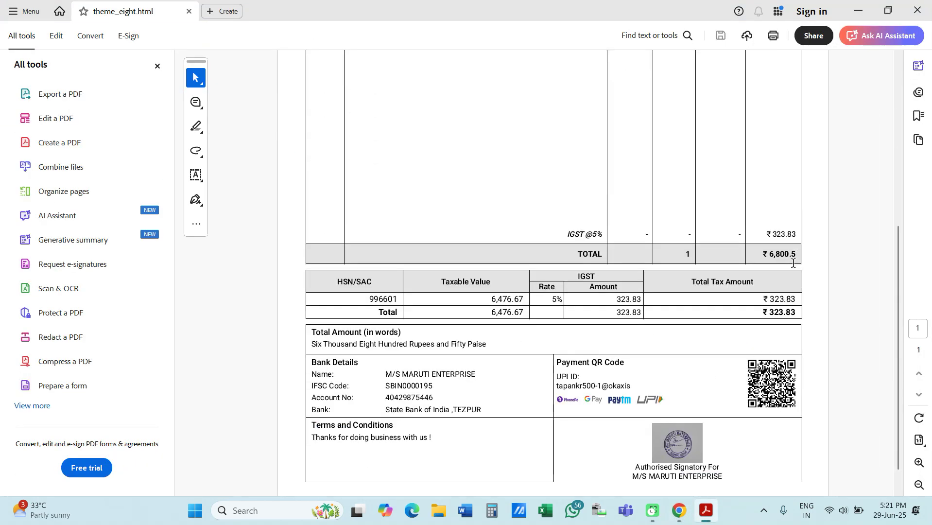
click(679, 511)
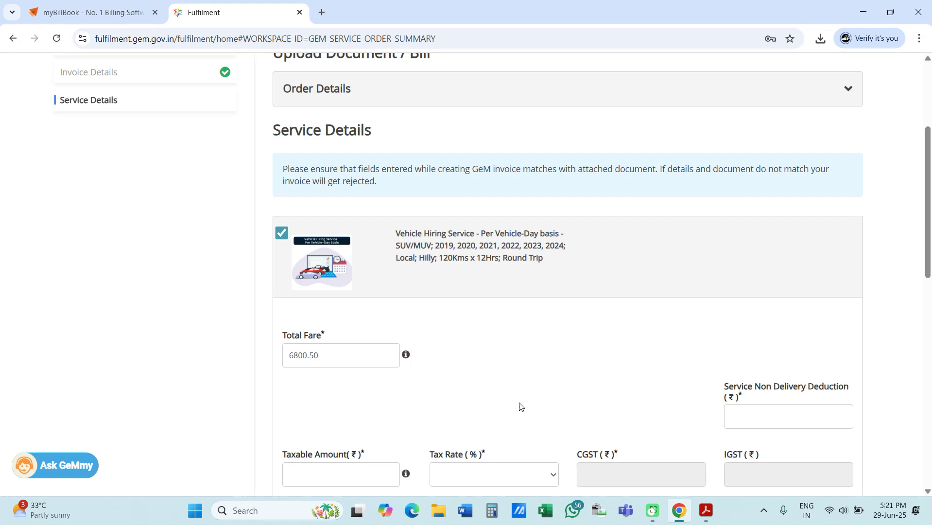
scroll(421, 358, down, 5)
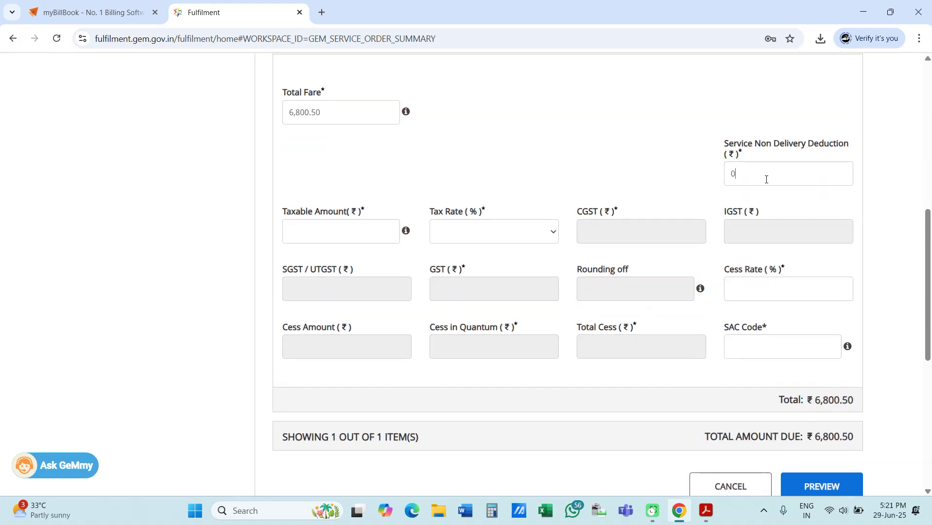
click(706, 510)
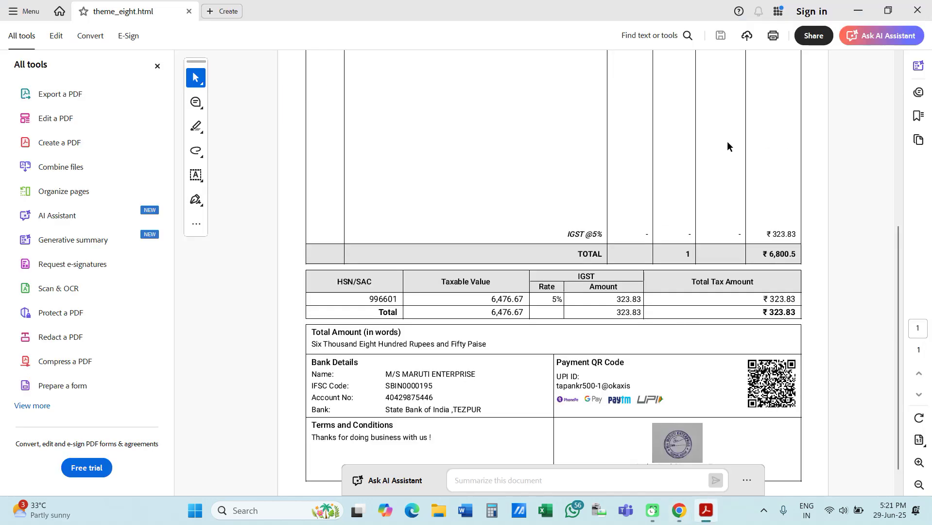
scroll(706, 112, up, 1)
scroll(743, 260, down, 2)
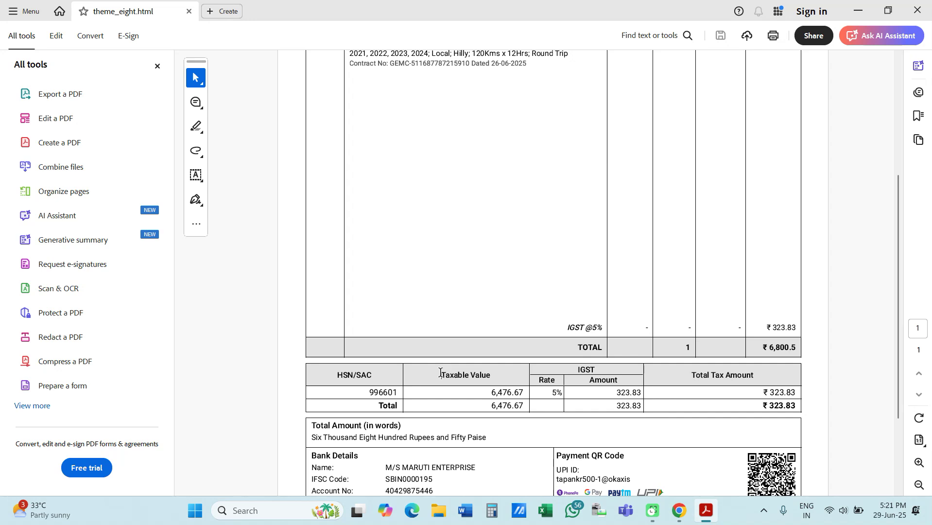
drag(440, 373, 526, 392)
key(ctrl+c)
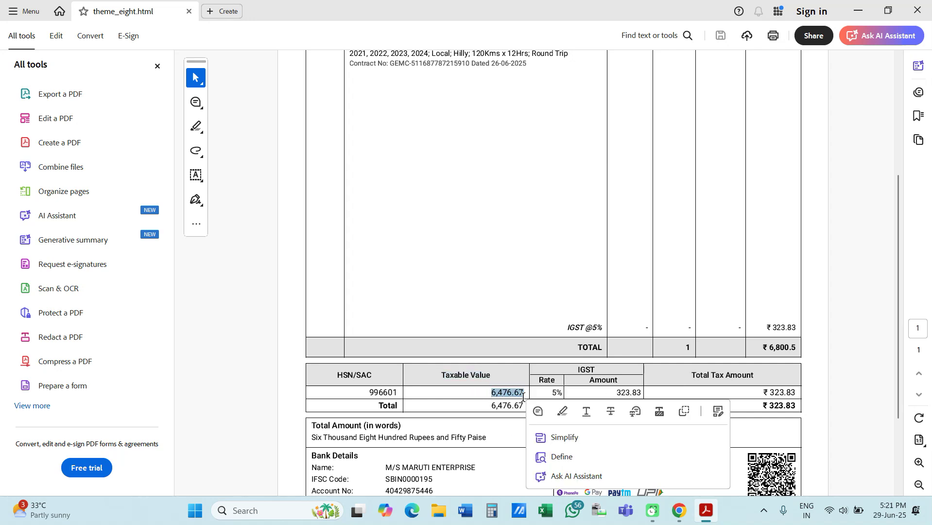
click(679, 510)
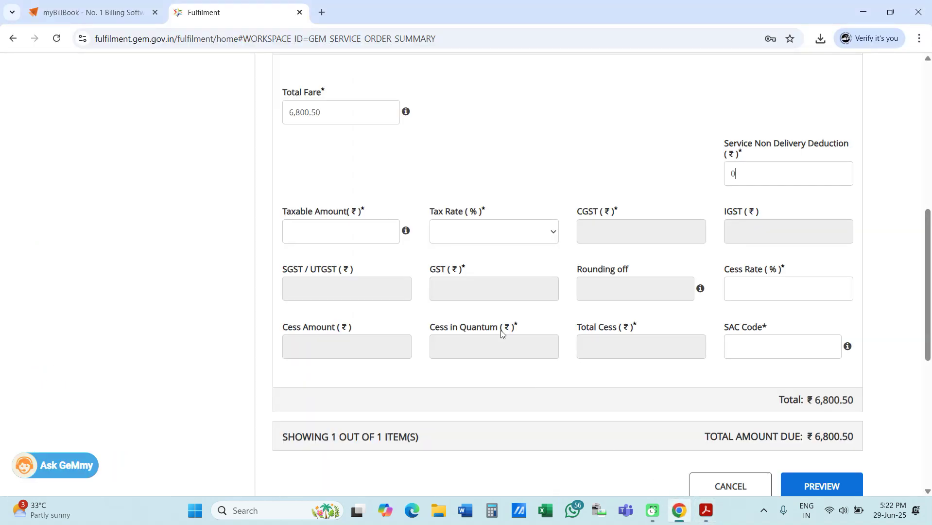
Step: Paste the 6,476.67 taxable amount and set the tax rate to 5%
click(330, 230)
key(ctrl+v)
click(448, 196)
click(483, 239)
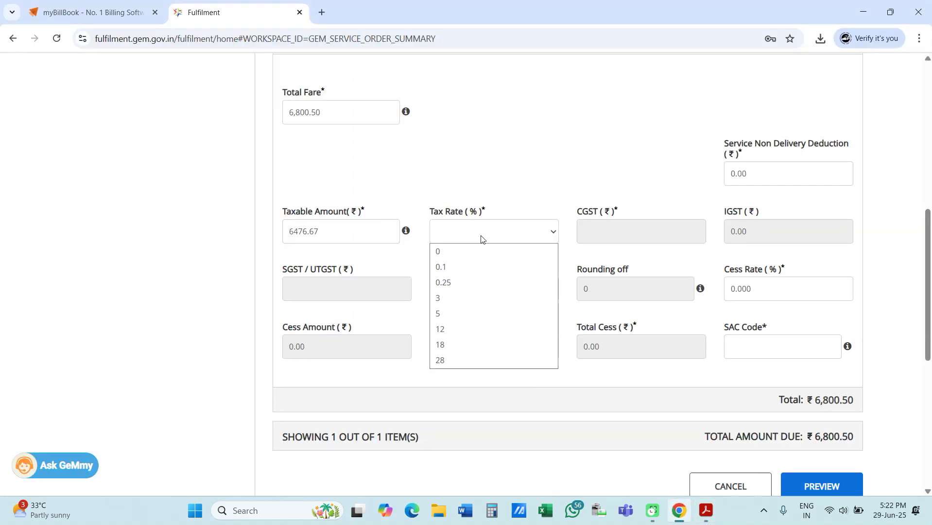
click(459, 315)
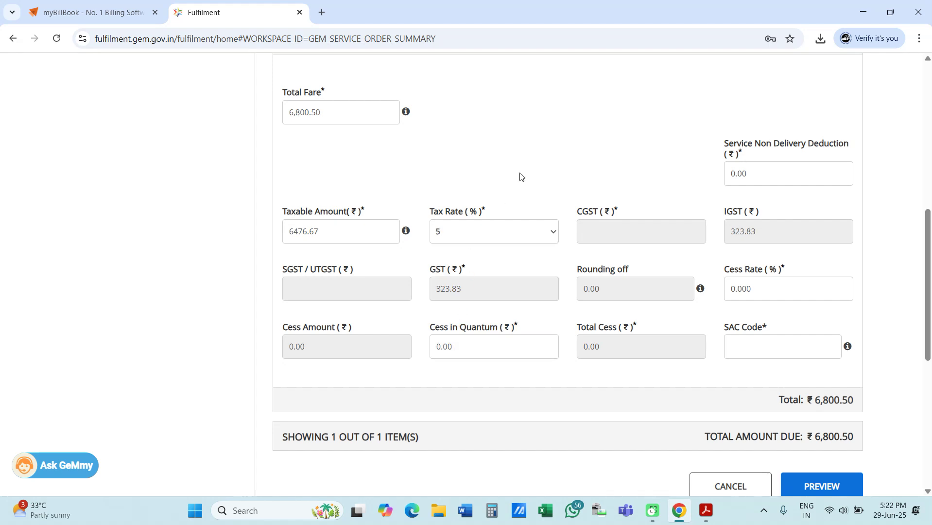
Step: Set both Cess Rate and Cess in Quantum to 0
drag(783, 299, 679, 285)
text(0)
drag(481, 345, 430, 343)
text(0)
double_click(632, 368)
Step: Enter SAC code 996601 from the earlier invoice and preview the invoice
click(706, 511)
scroll(630, 365, up, 3)
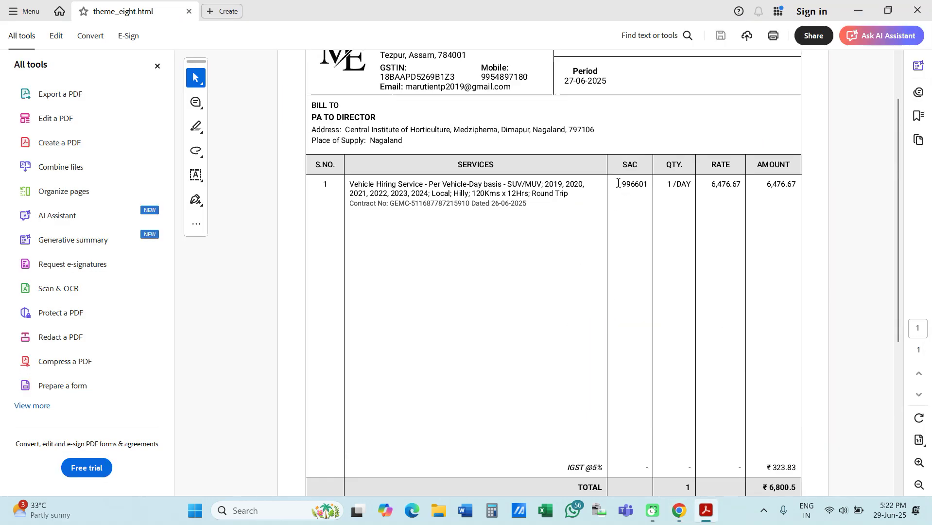
click(706, 510)
click(755, 352)
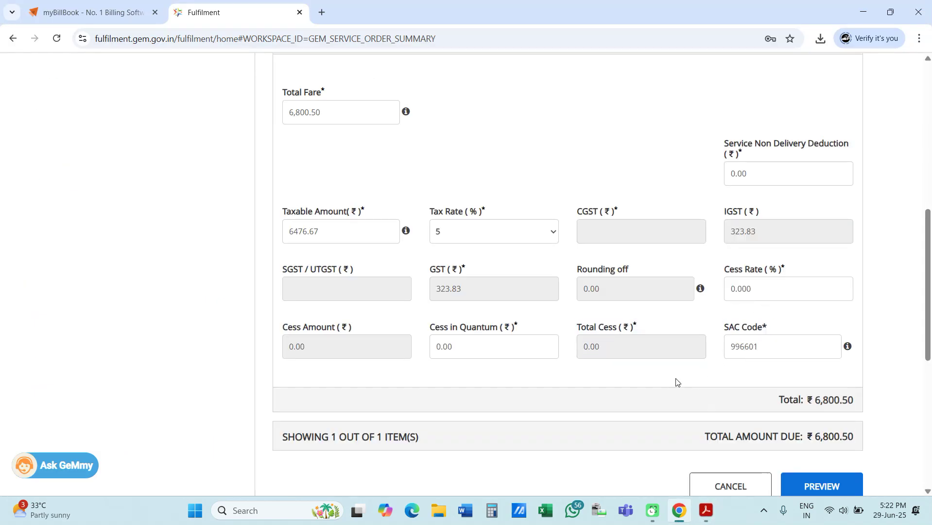
scroll(682, 386, down, 3)
click(839, 371)
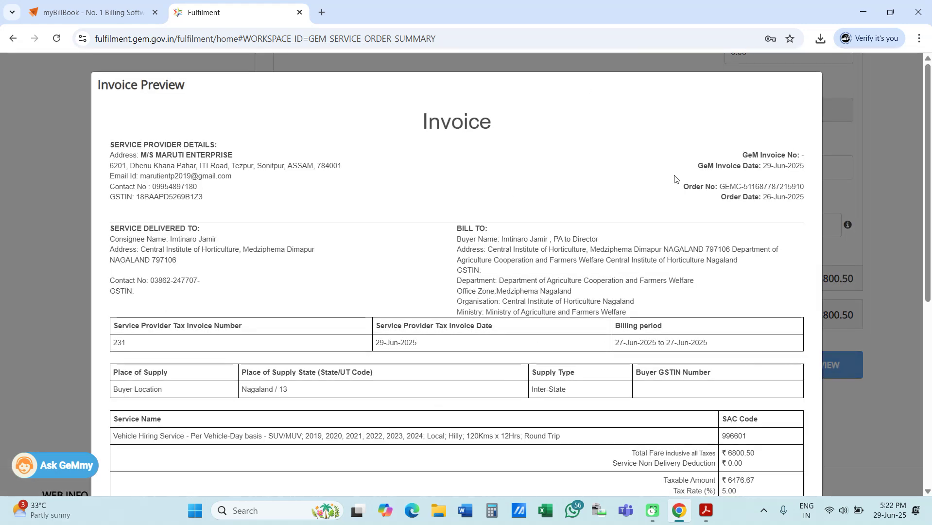
Step: Try creating the invoice from the preview and dismiss the resulting error
scroll(398, 196, down, 3)
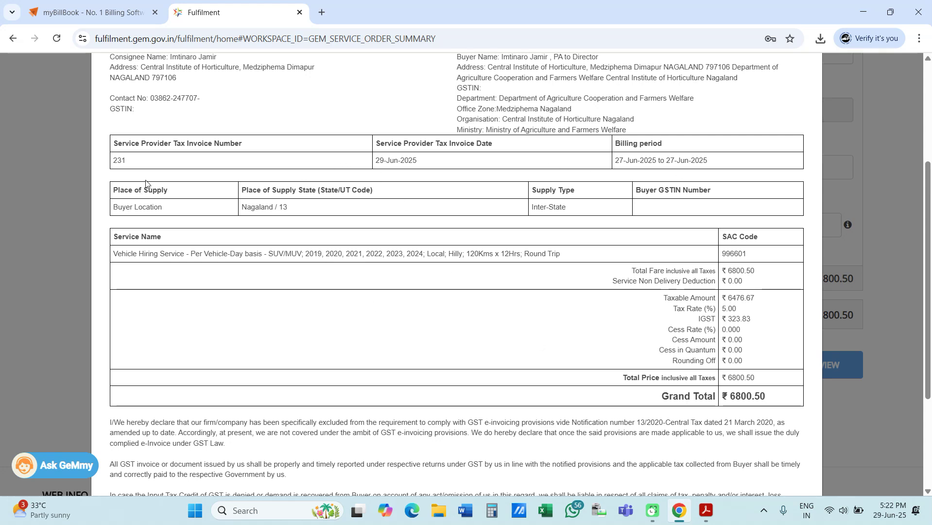
scroll(374, 228, down, 3)
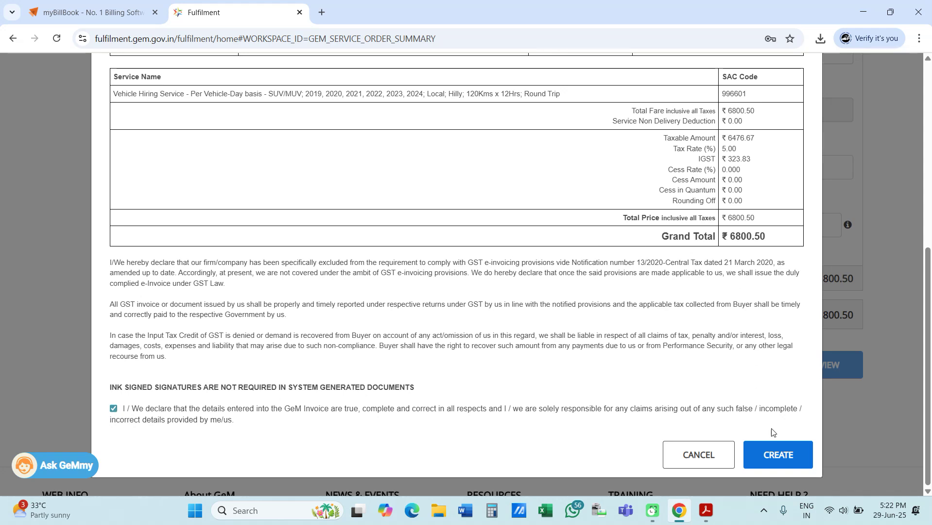
click(785, 454)
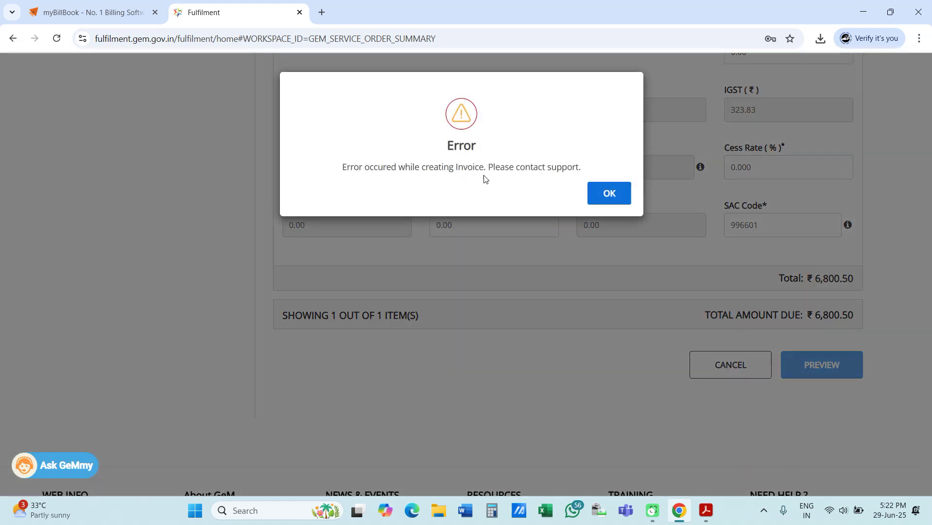
click(617, 193)
Step: Reopen the preview, accept the declaration, and create the invoice
click(819, 364)
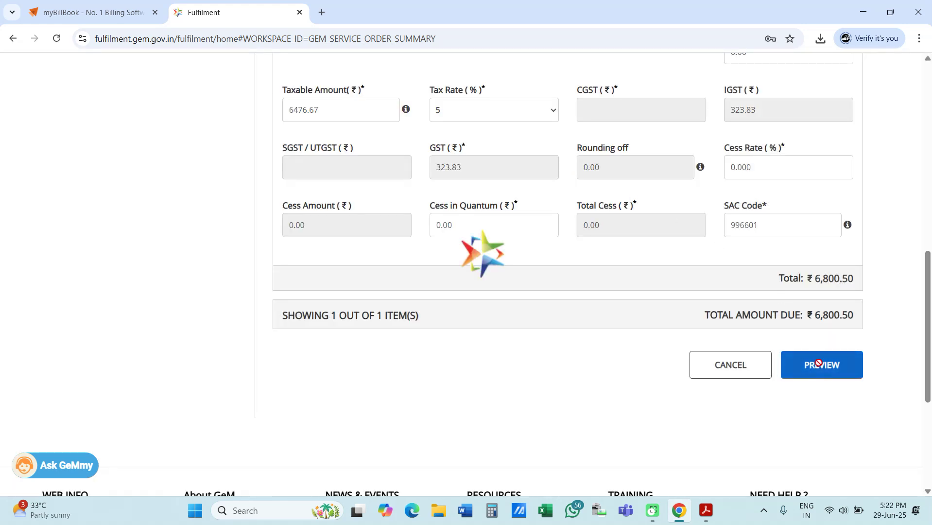
scroll(339, 328, down, 10)
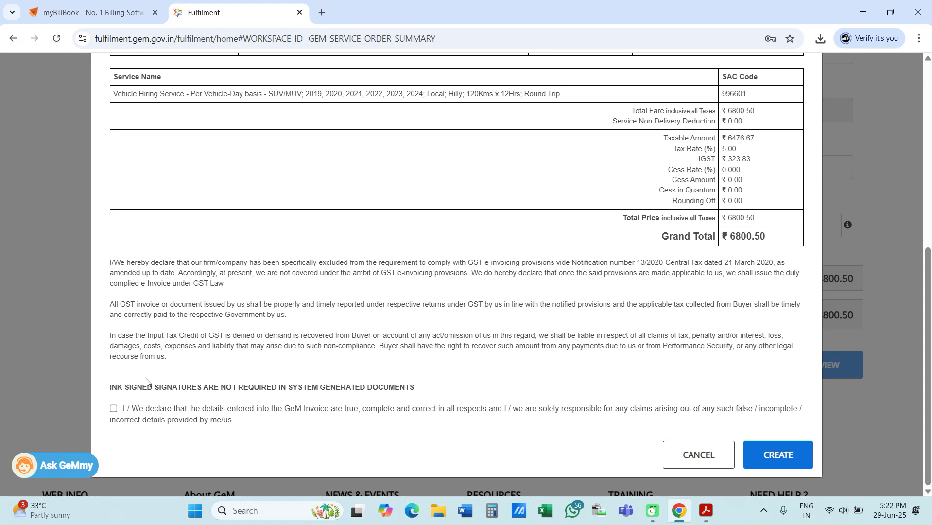
click(114, 408)
click(776, 456)
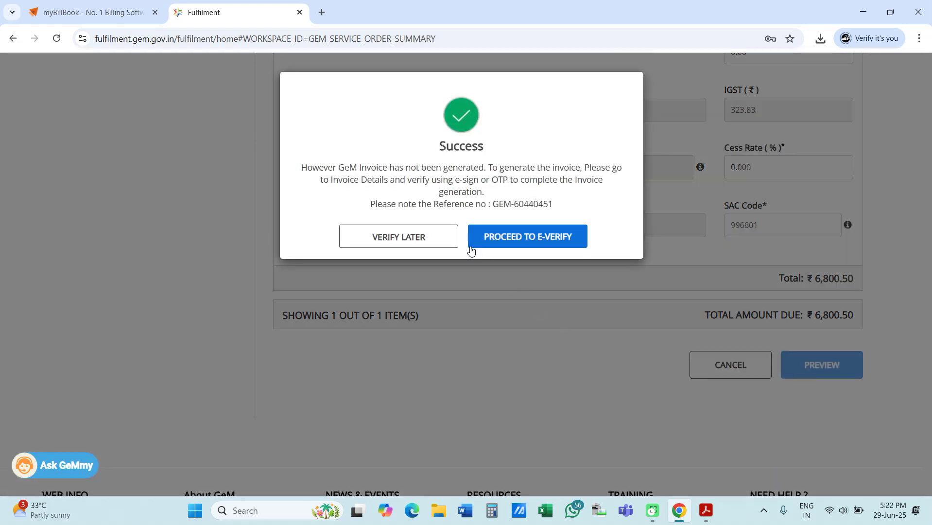
Step: E-verify invoice 231 by OTP, entering the one-time code and acknowledging the verified confirmation
click(514, 238)
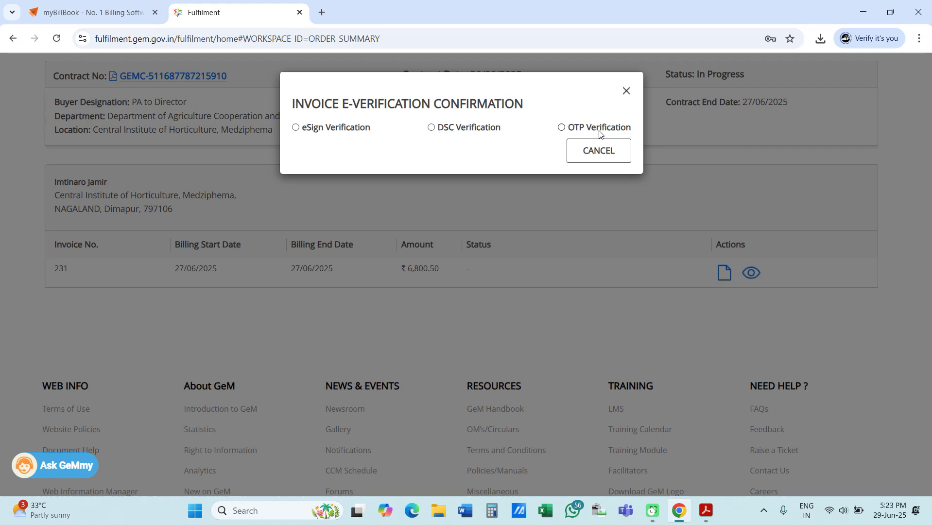
click(562, 128)
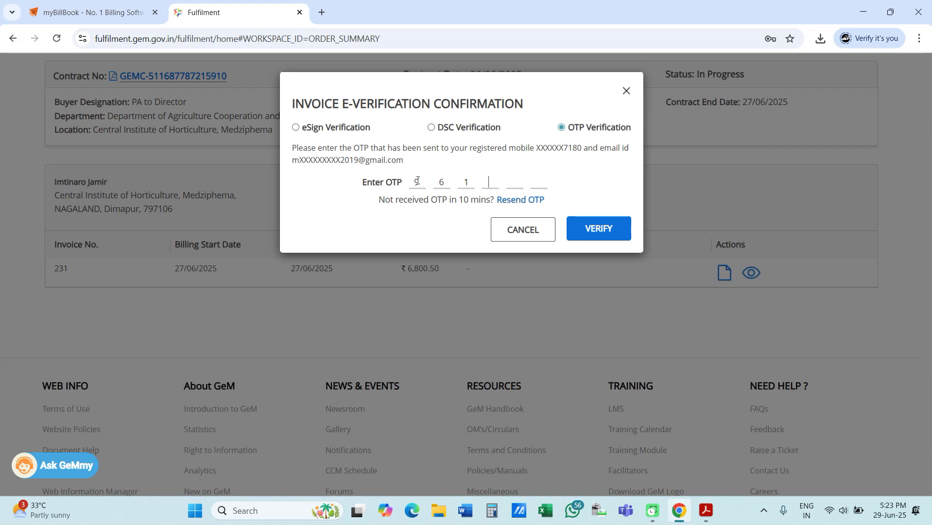
click(580, 226)
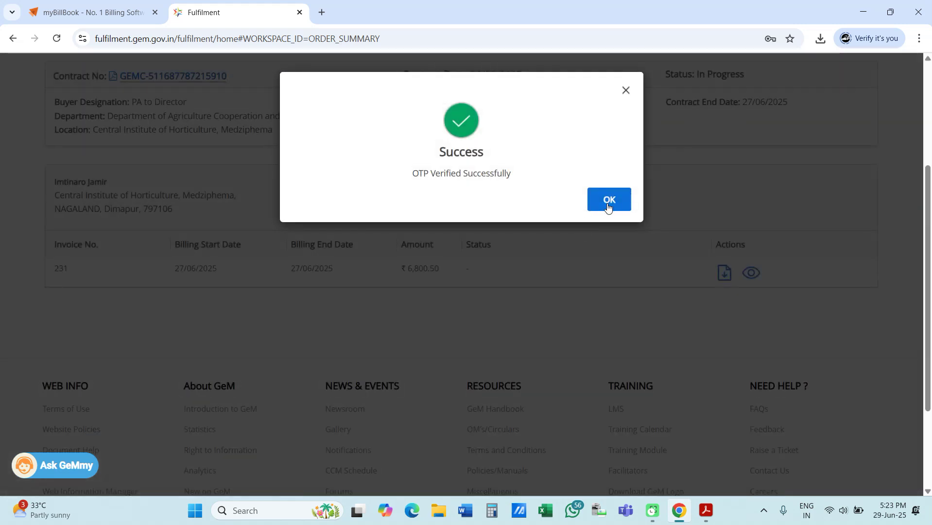
click(608, 205)
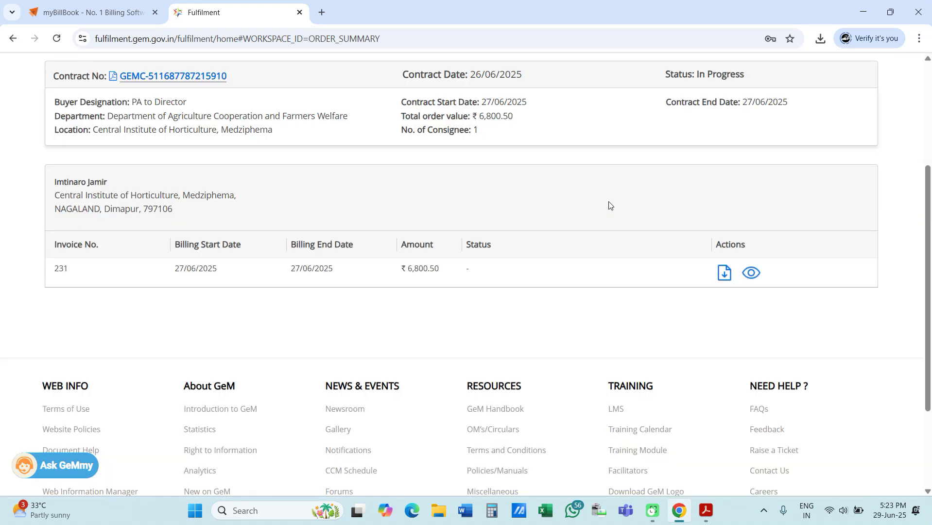
Step: Download invoice 231 as a PDF and scroll through its service table and 6800.50 grand total in Acrobat
click(725, 276)
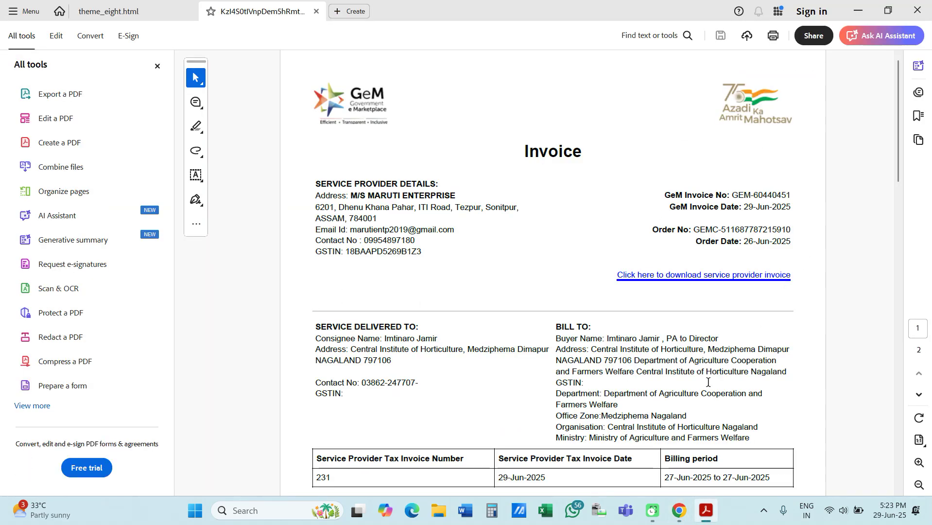
scroll(672, 240, down, 3)
scroll(635, 218, down, 4)
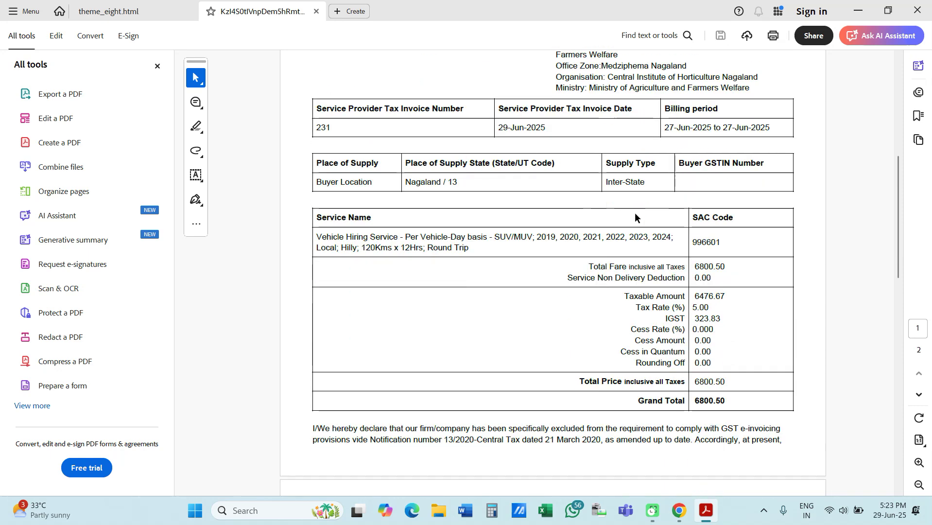
drag(733, 407, 694, 401)
scroll(470, 105, up, 2)
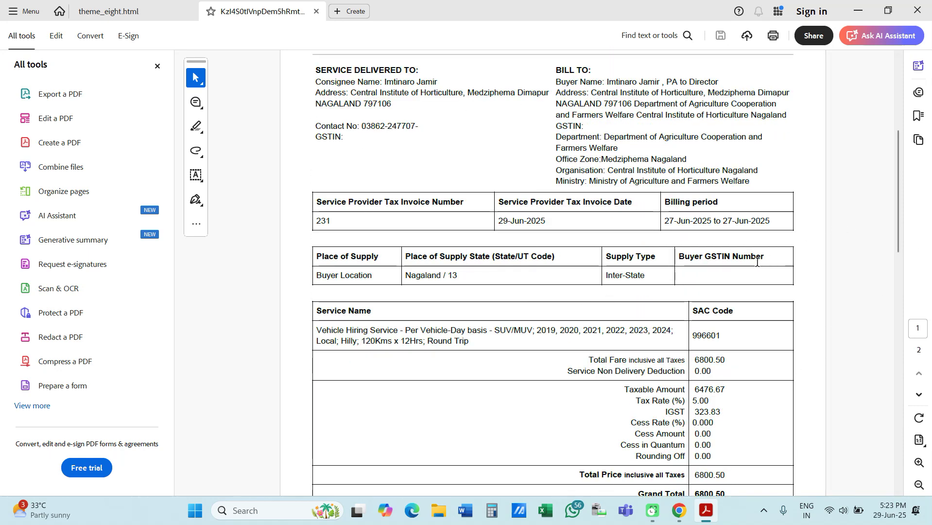
scroll(575, 243, down, 3)
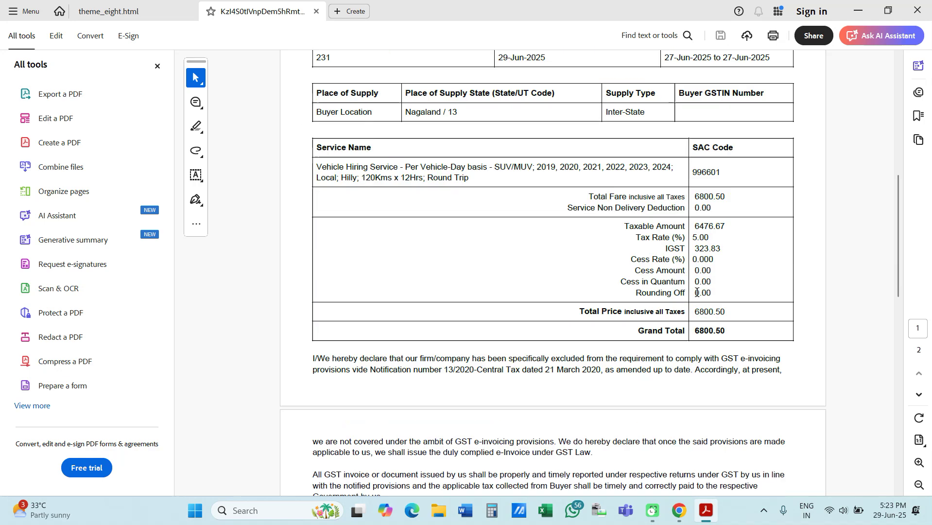
scroll(575, 239, up, 8)
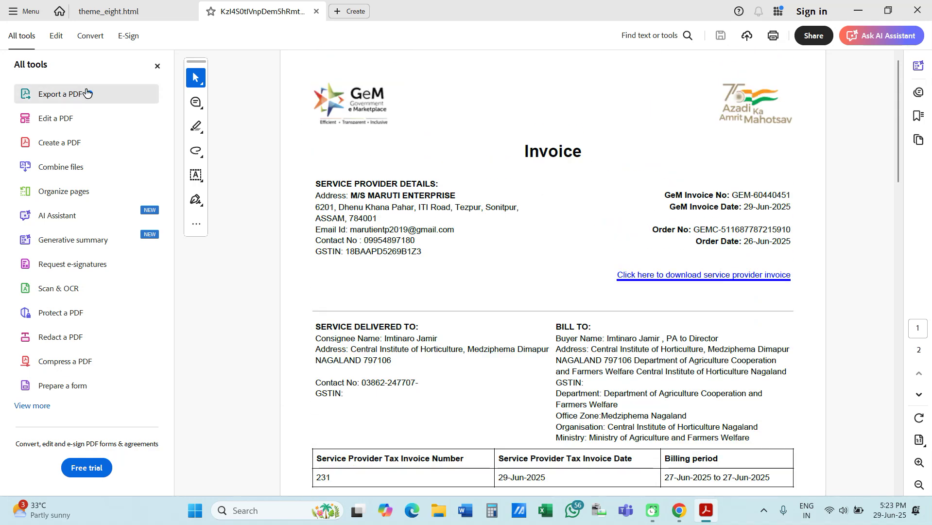
Step: Save a copy of the invoice PDF to the Desktop as GEMINVOICE231.pdf
click(13, 15)
click(68, 94)
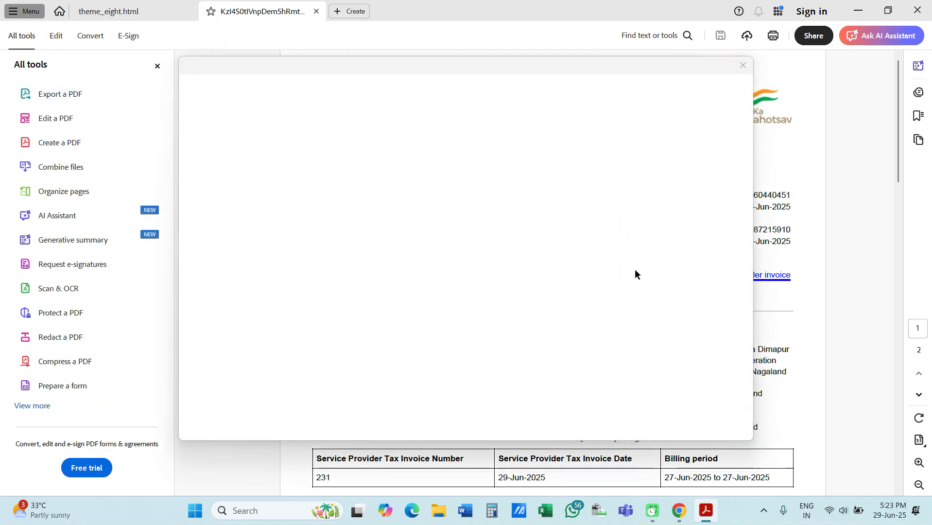
click(684, 416)
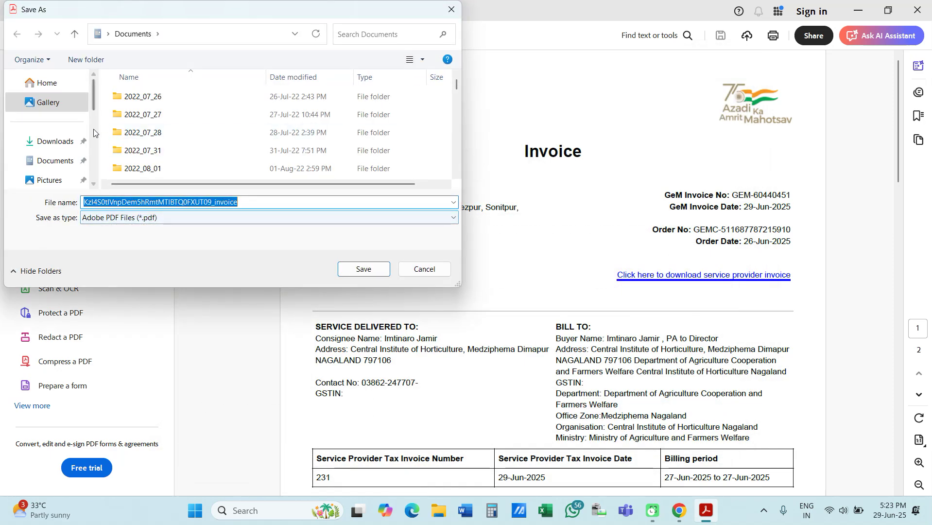
scroll(56, 145, down, 5)
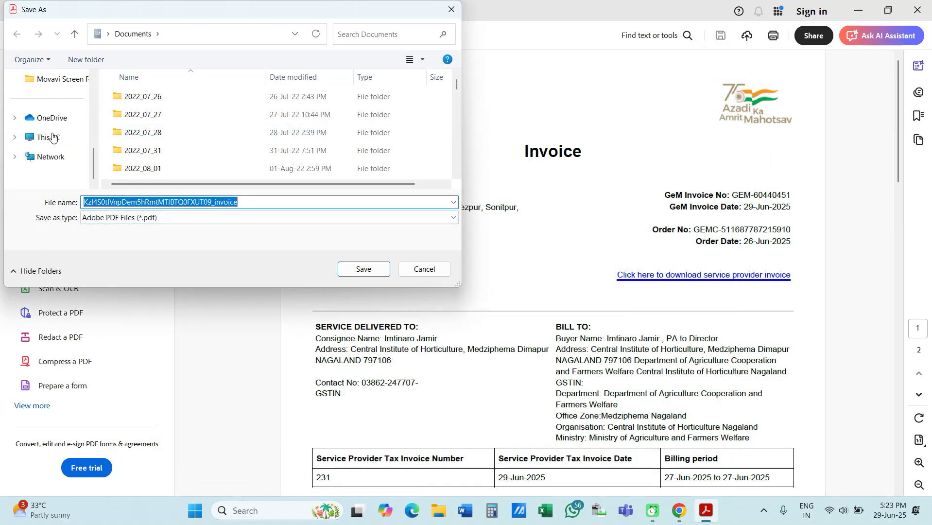
scroll(57, 112, up, 5)
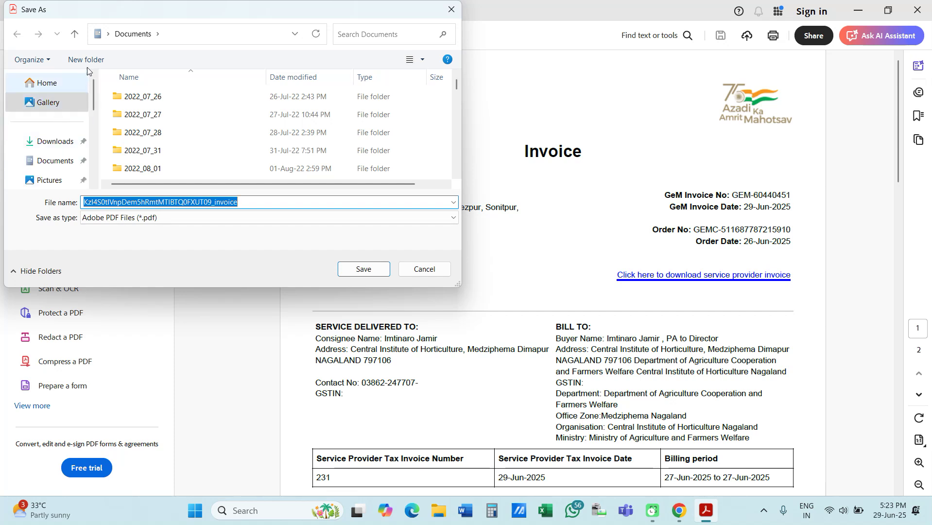
click(105, 37)
click(127, 52)
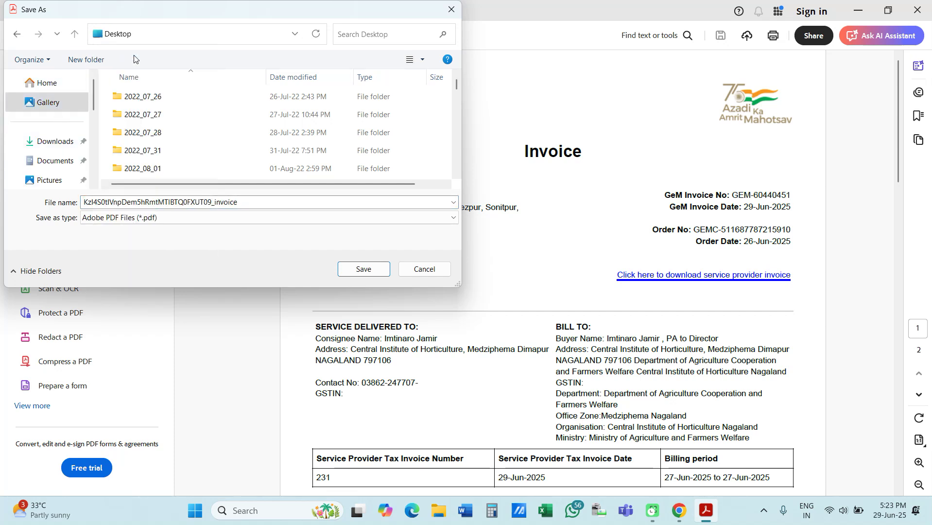
double_click(260, 204)
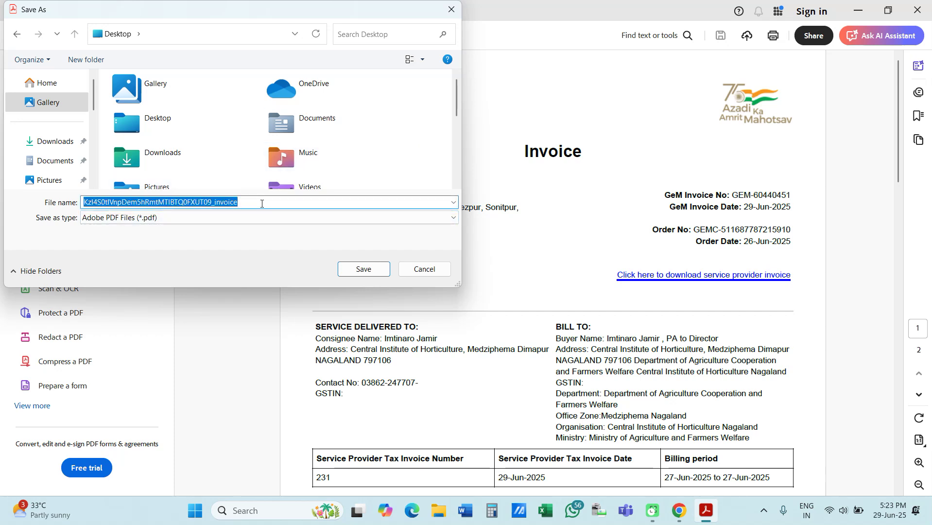
text(GEMINVOICE231)
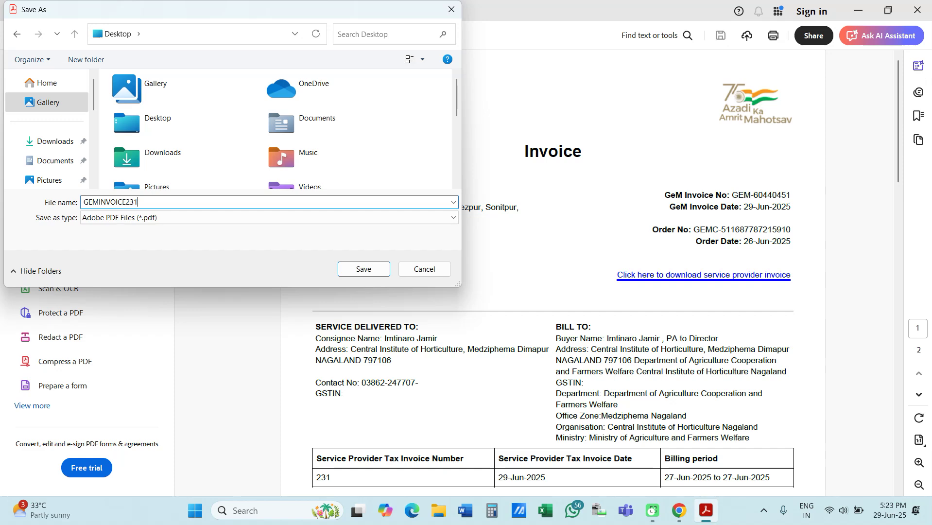
click(368, 269)
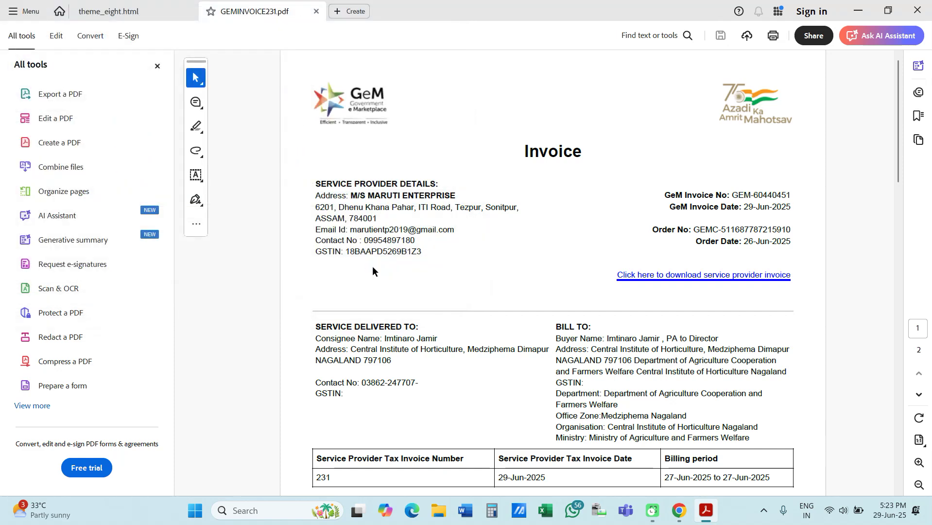